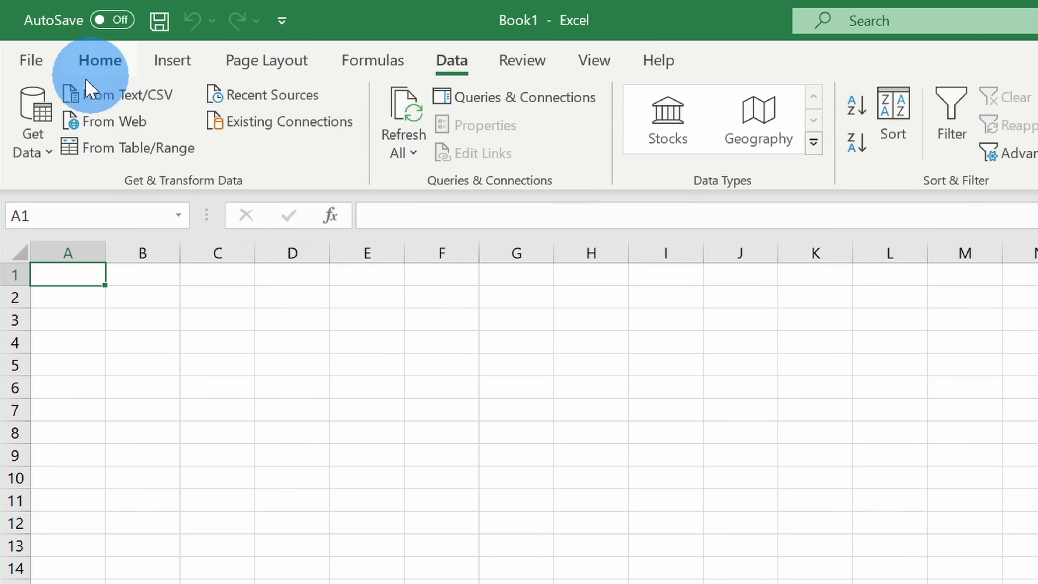
# Insert a line PivotChart of Sum of Profit by year for 2017–2019 from the profit PivotTable
pyautogui.click(34, 150)
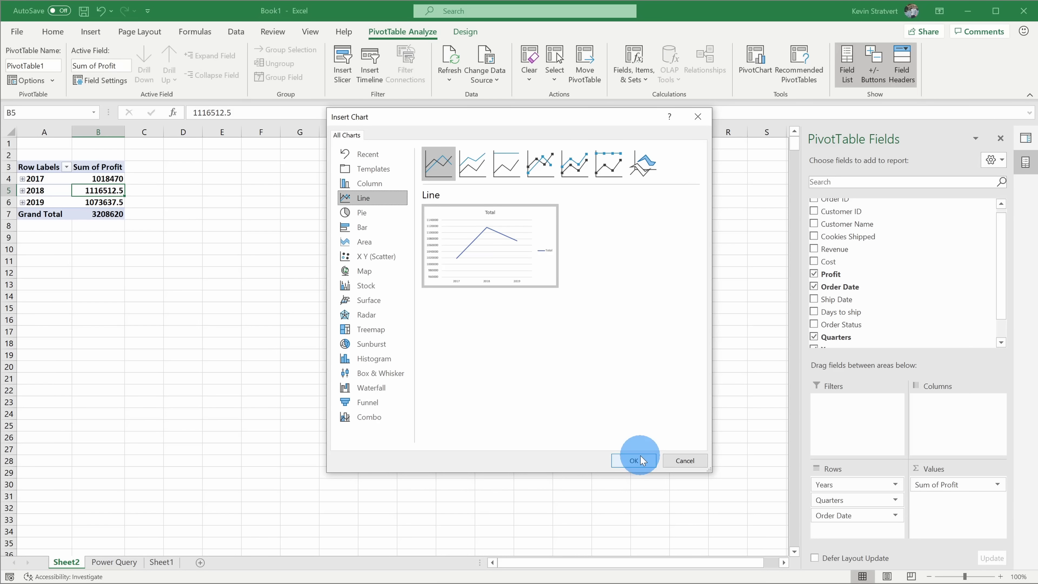
pyautogui.click(634, 461)
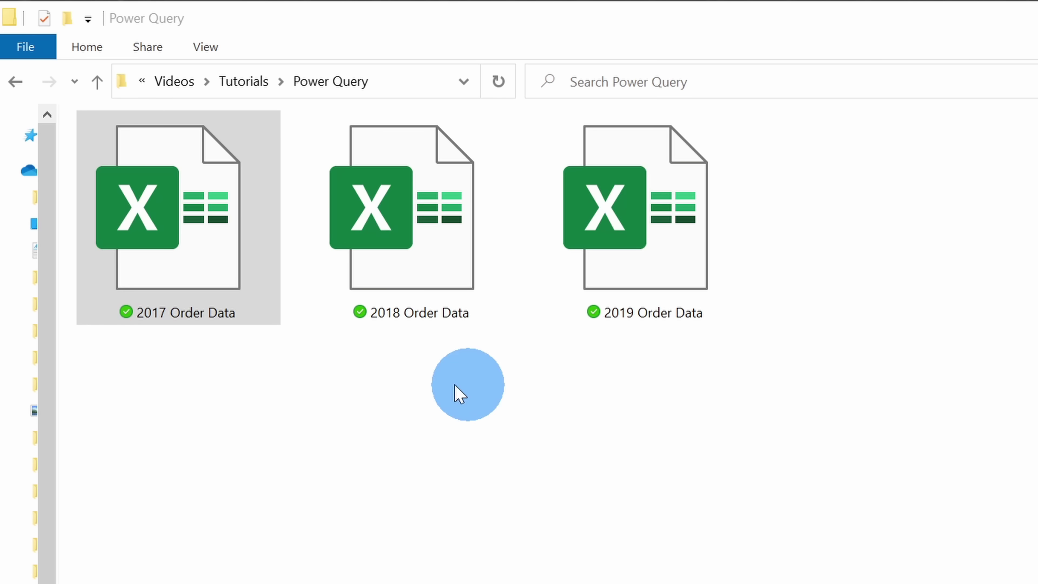
# Open the 2017 Order Data workbook from the Power Query folder in File Explorer
pyautogui.doubleClick(172, 225)
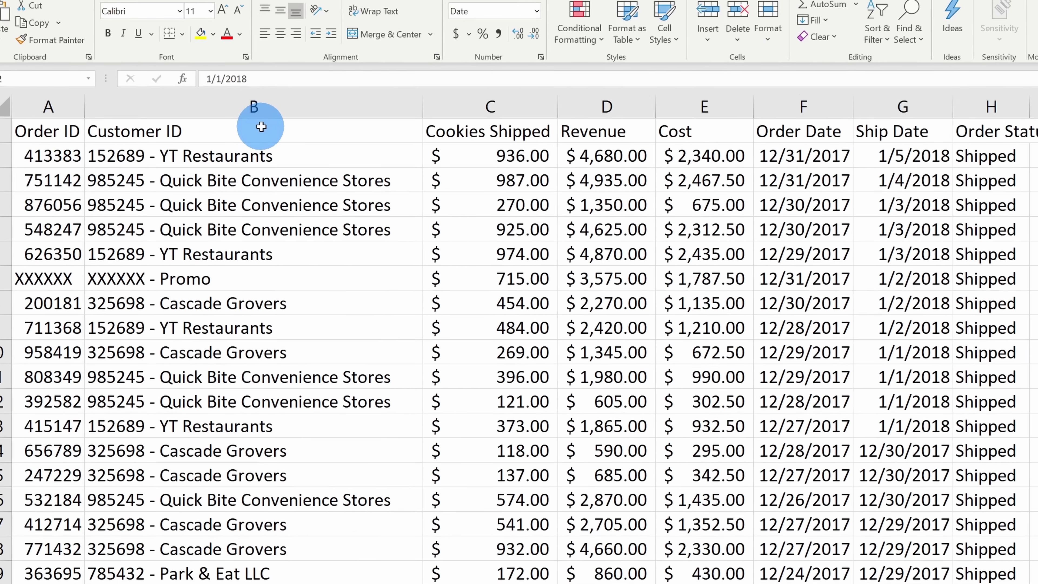
pyautogui.moveTo(262, 126); pyautogui.dragTo(248, 426)
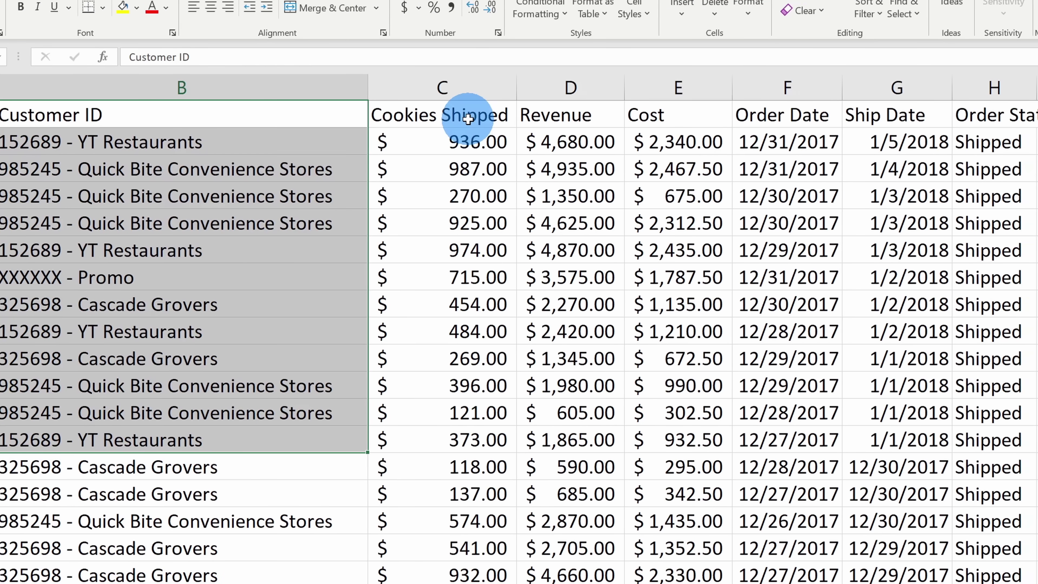
pyautogui.moveTo(548, 114); pyautogui.dragTo(550, 386)
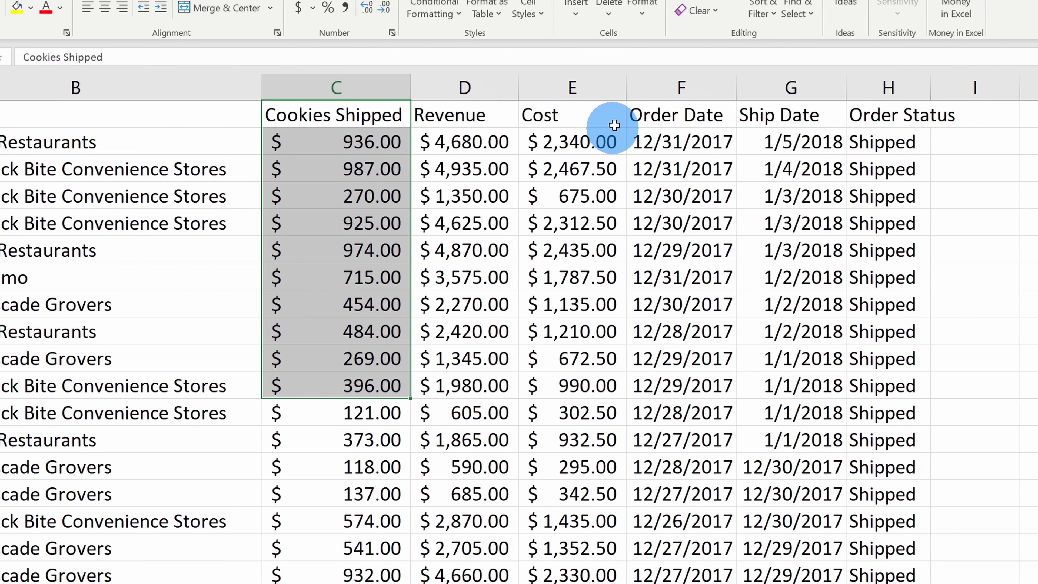
pyautogui.moveTo(611, 117); pyautogui.dragTo(674, 417)
pyautogui.click(677, 410)
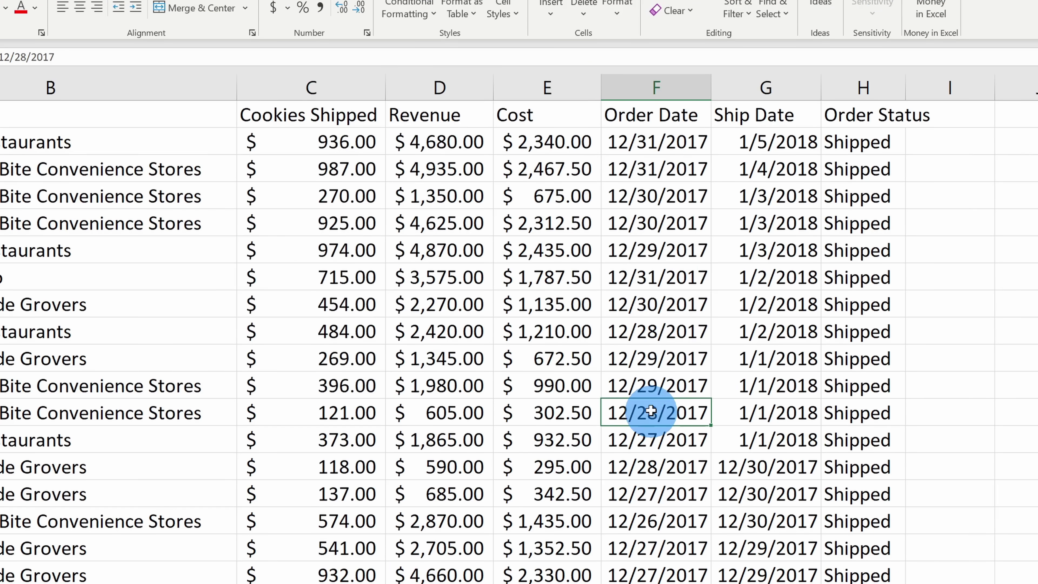
pyautogui.moveTo(748, 116); pyautogui.dragTo(710, 500)
pyautogui.click(712, 500)
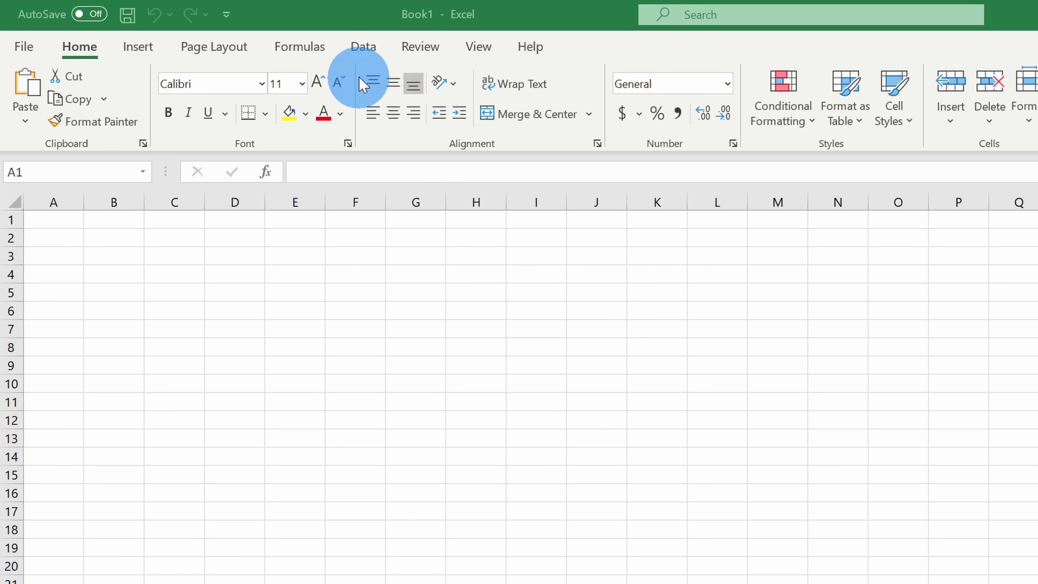
# In Book1, show the Data tab's Get Data From File import options, including From Folder
pyautogui.click(365, 47)
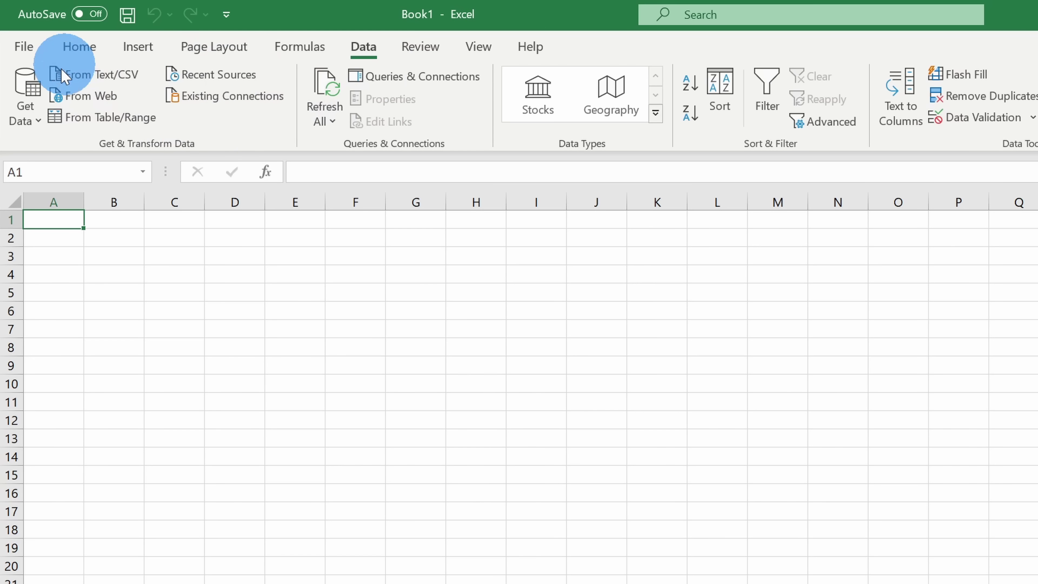
pyautogui.click(27, 120)
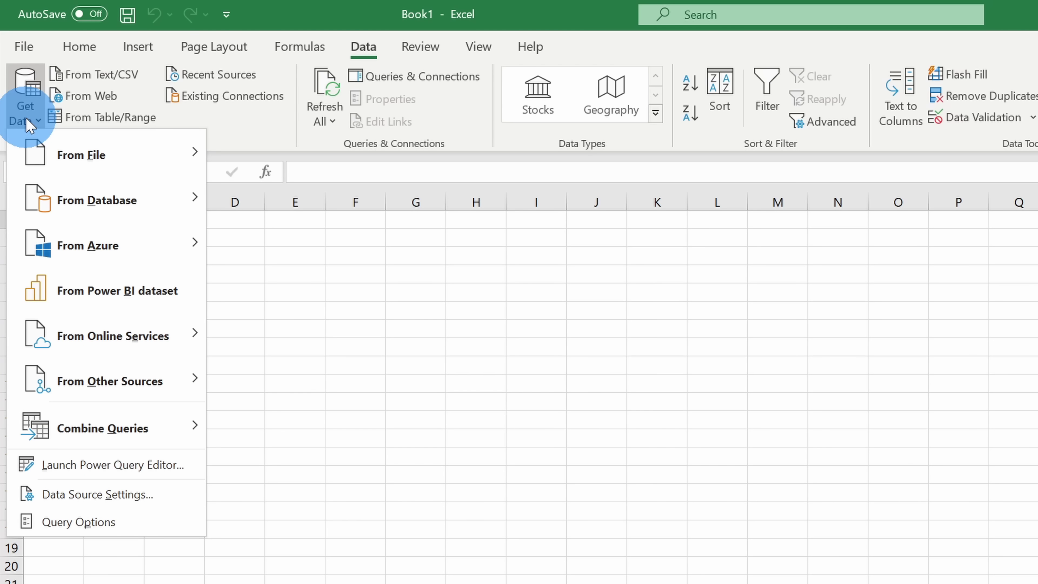
pyautogui.click(43, 147)
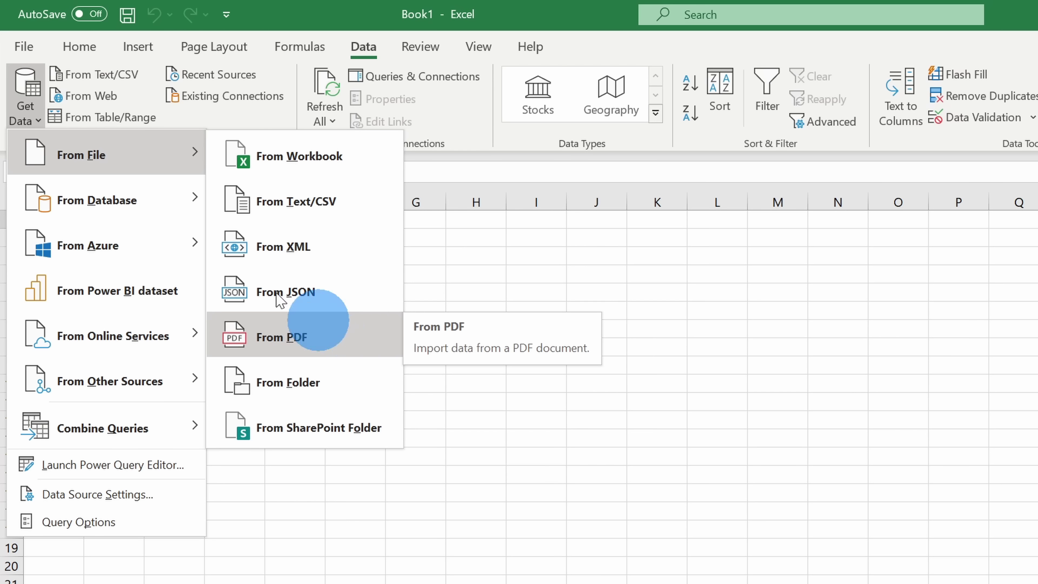
pyautogui.moveTo(168, 202)
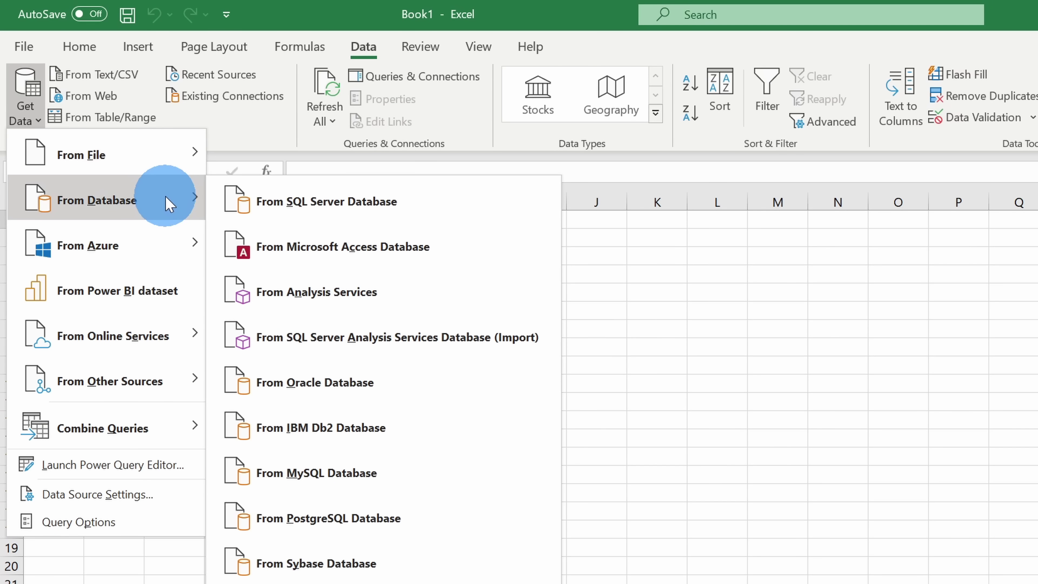
pyautogui.moveTo(167, 255)
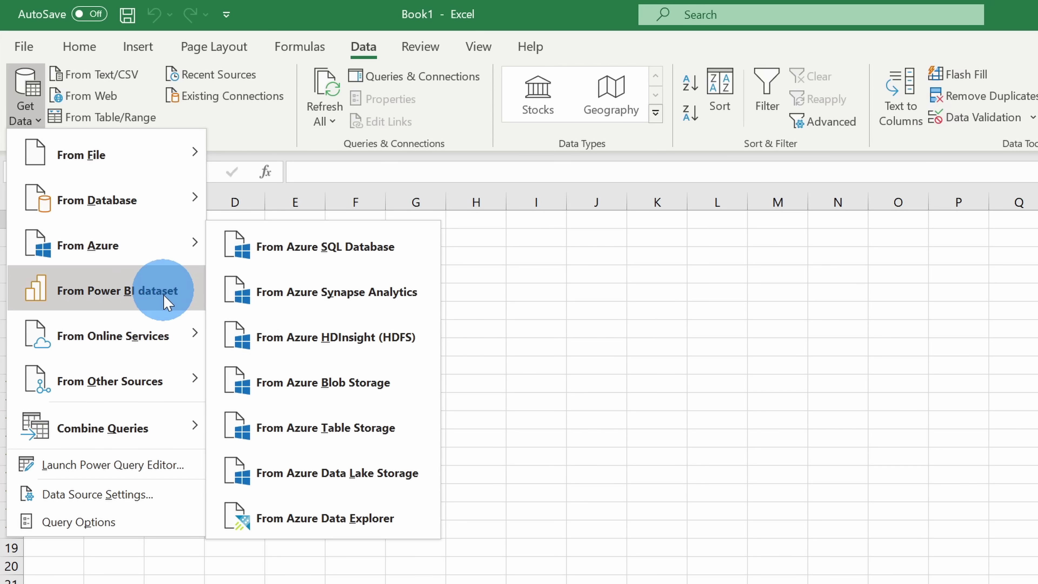
pyautogui.moveTo(141, 167)
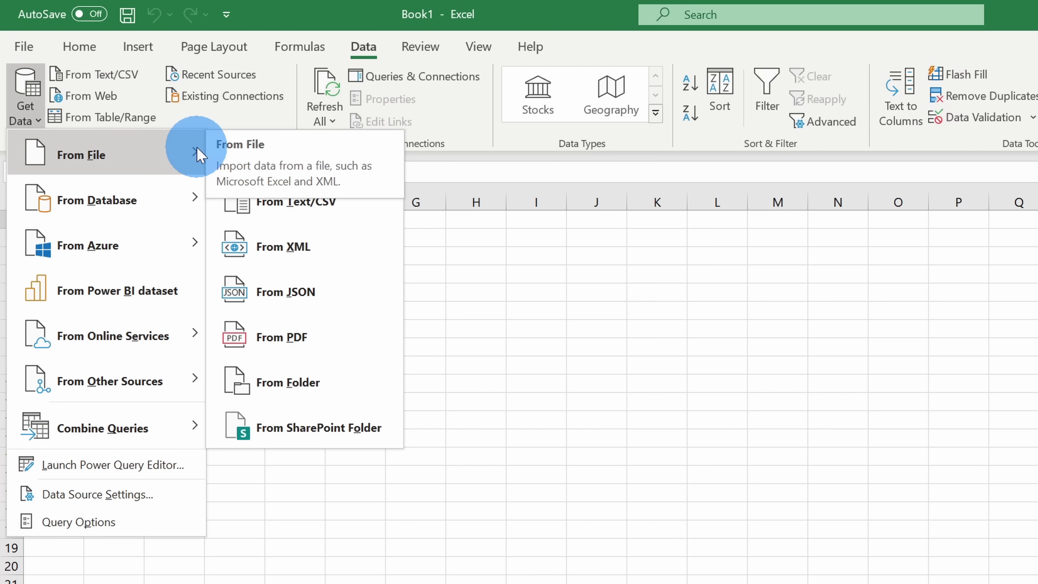
# Import From Folder with the pasted Power Query folder path, listing its 2017–2019 Order Data files
pyautogui.click(357, 391)
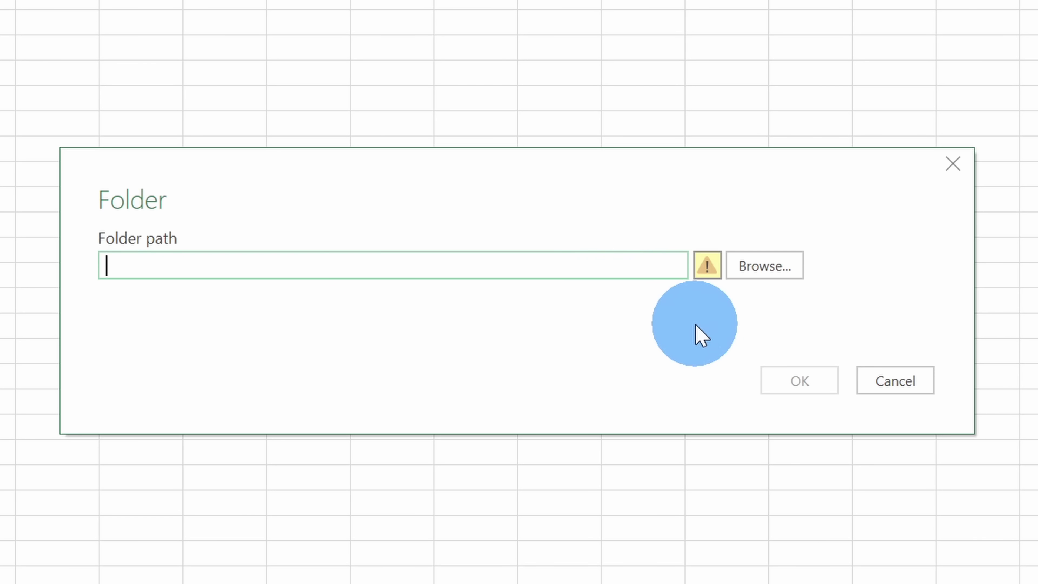
pyautogui.write('D:\\OneDrive\\Videos\\Tutorials\\Power Query')
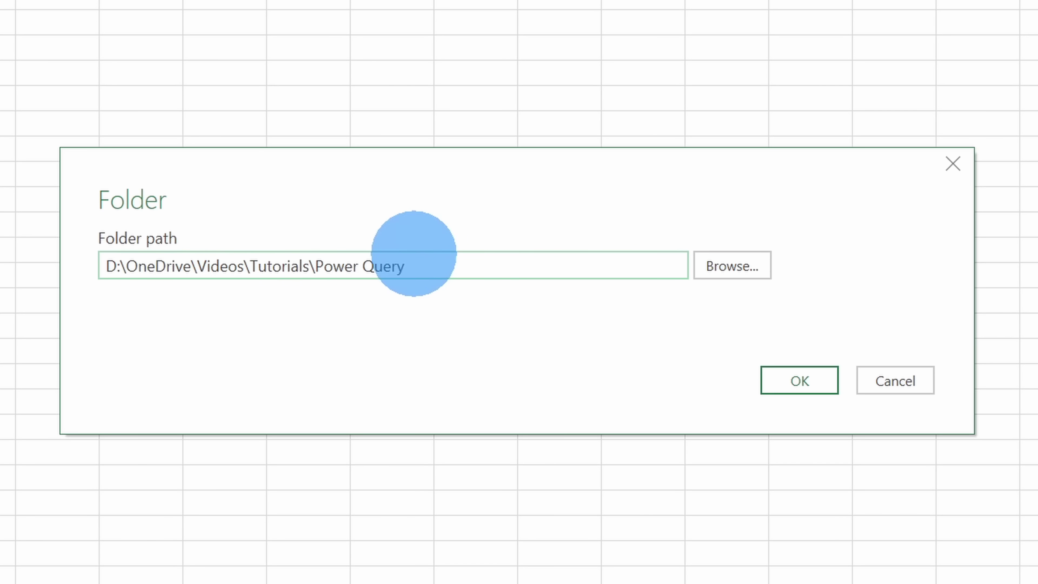
pyautogui.click(804, 378)
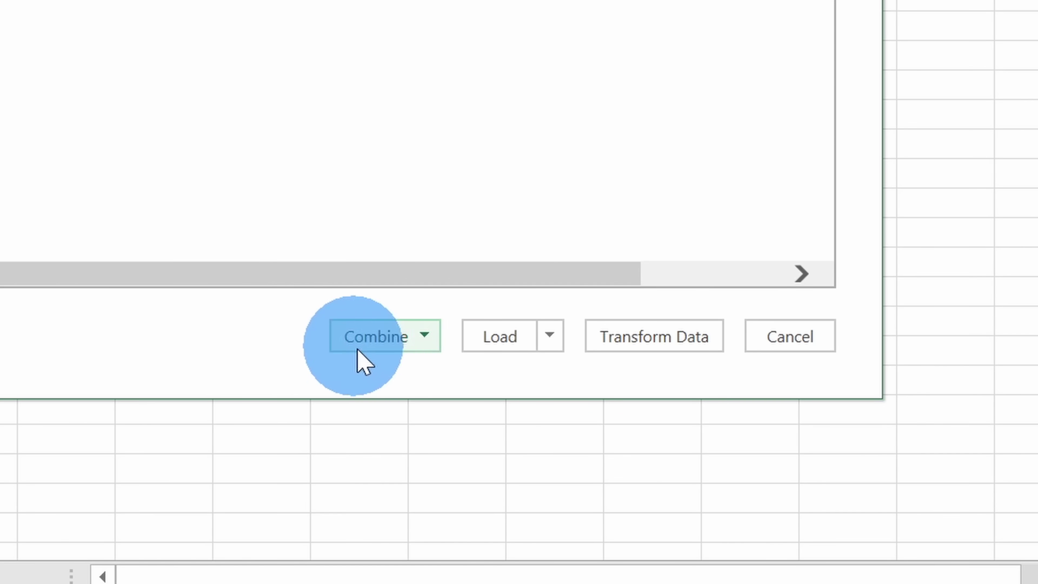
# Display the Combine options for the three yearly order files, after briefly checking the Load options
pyautogui.click(519, 339)
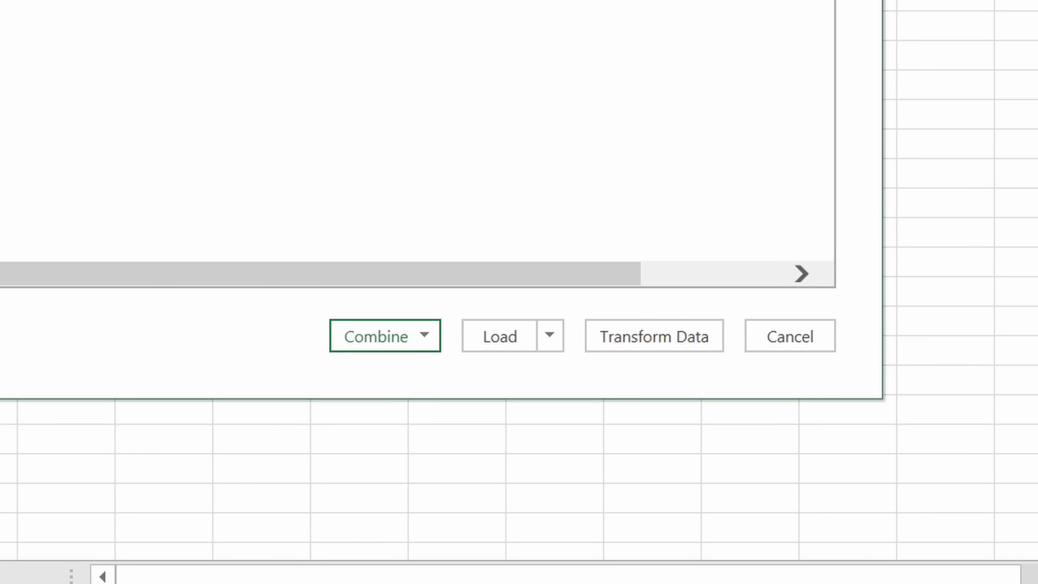
pyautogui.click(425, 337)
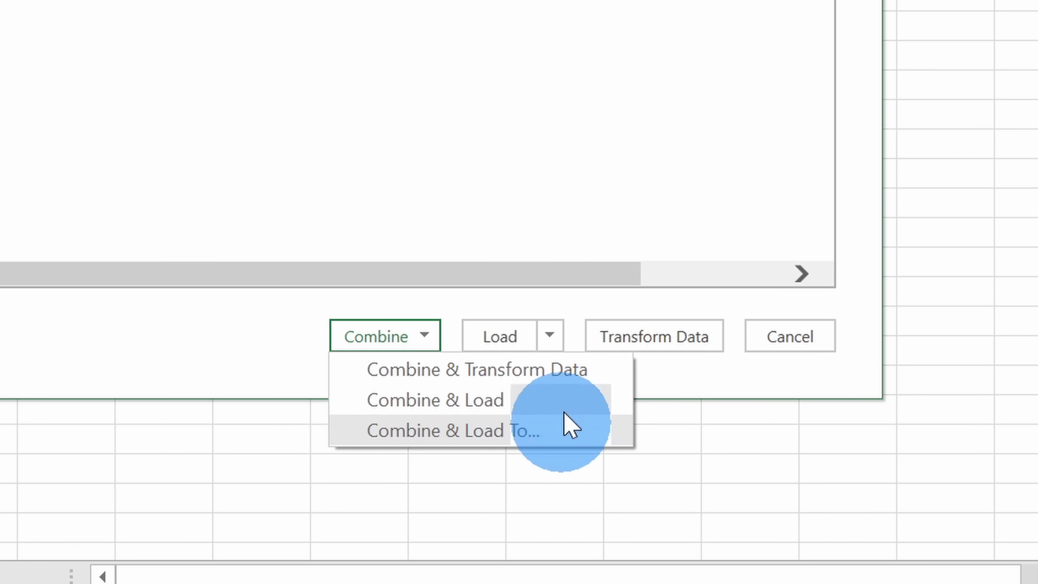
pyautogui.click(549, 337)
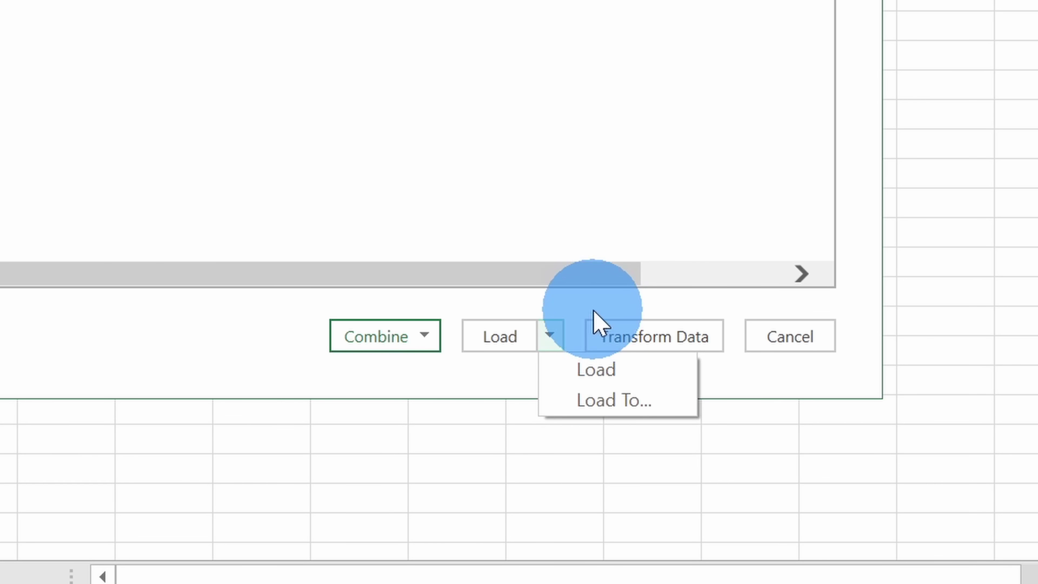
pyautogui.click(625, 338)
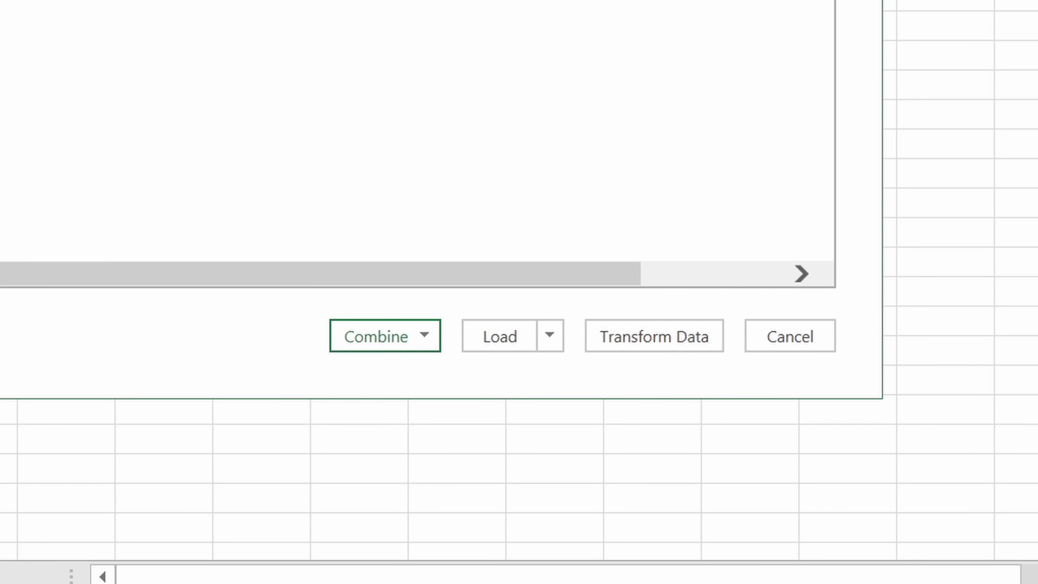
pyautogui.click(425, 339)
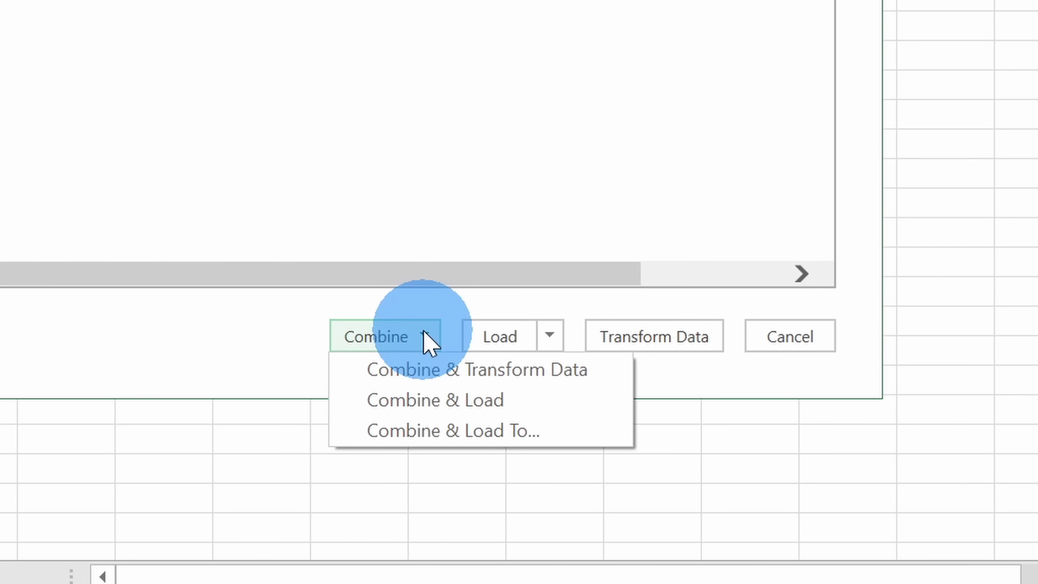
# Combine & Transform the files using the first file's Order Data sheet, opening Power Query Editor
pyautogui.click(482, 379)
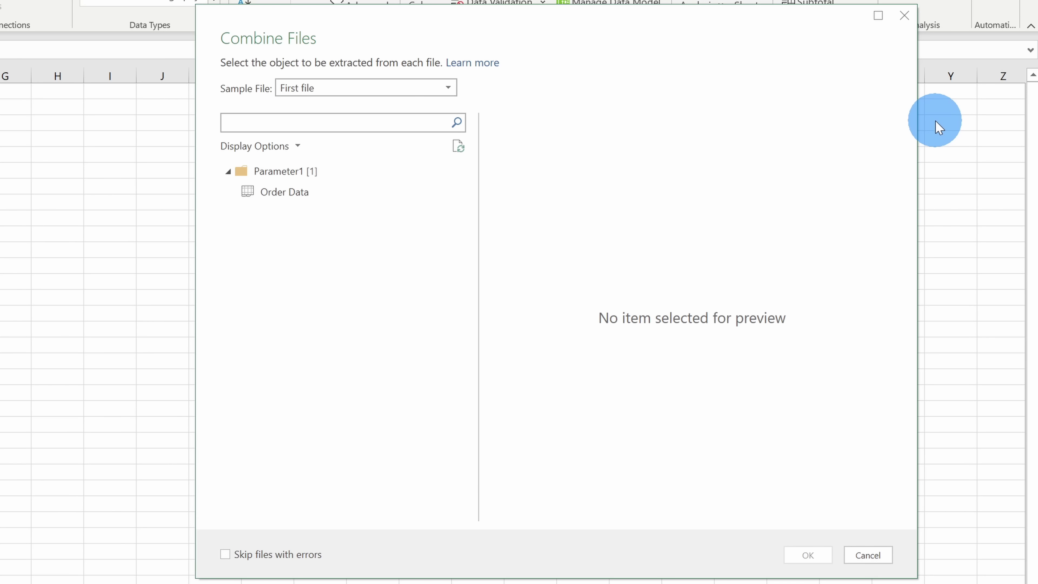
pyautogui.click(406, 93)
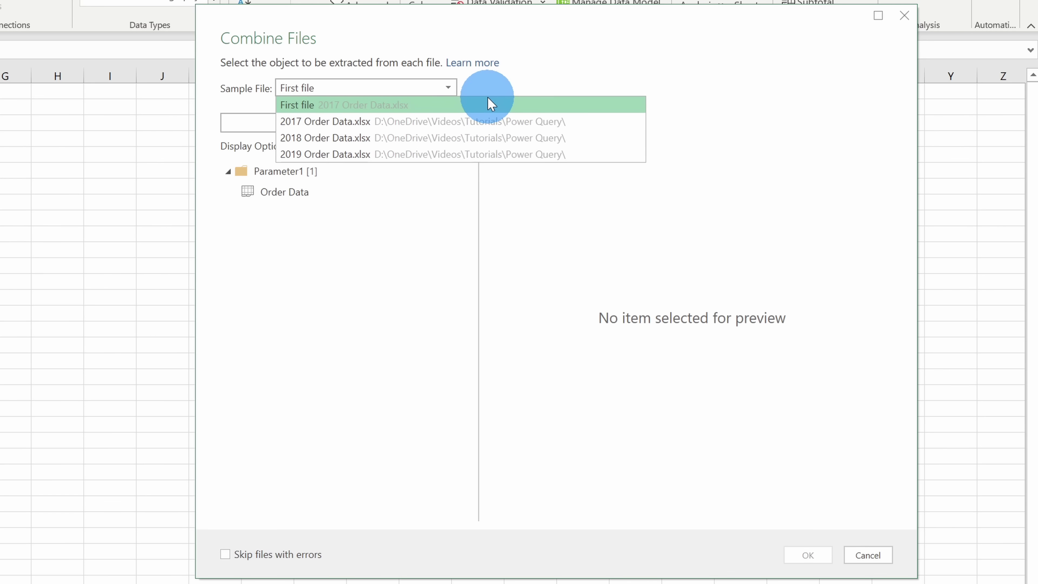
pyautogui.click(499, 108)
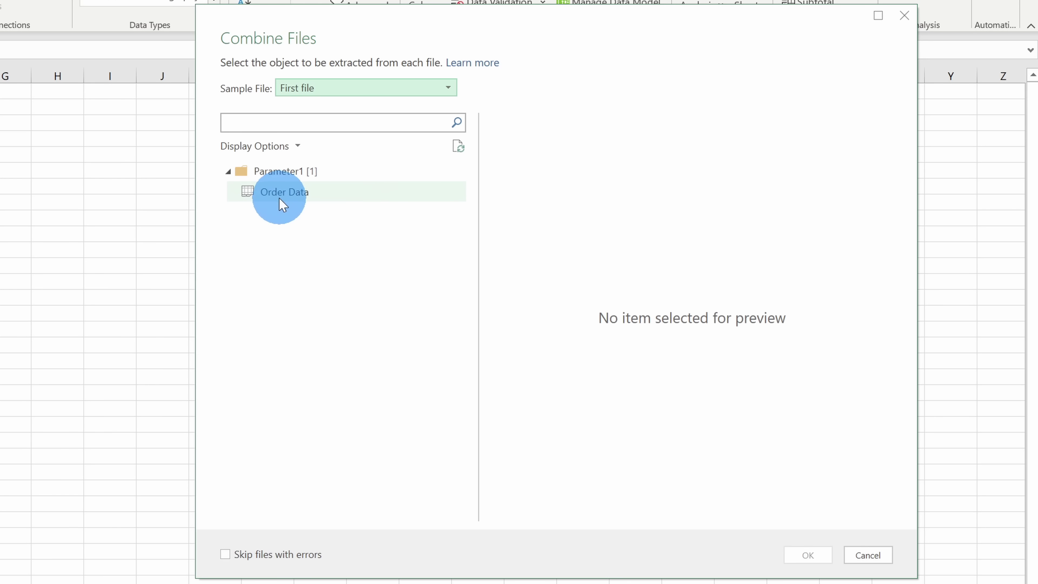
pyautogui.click(318, 201)
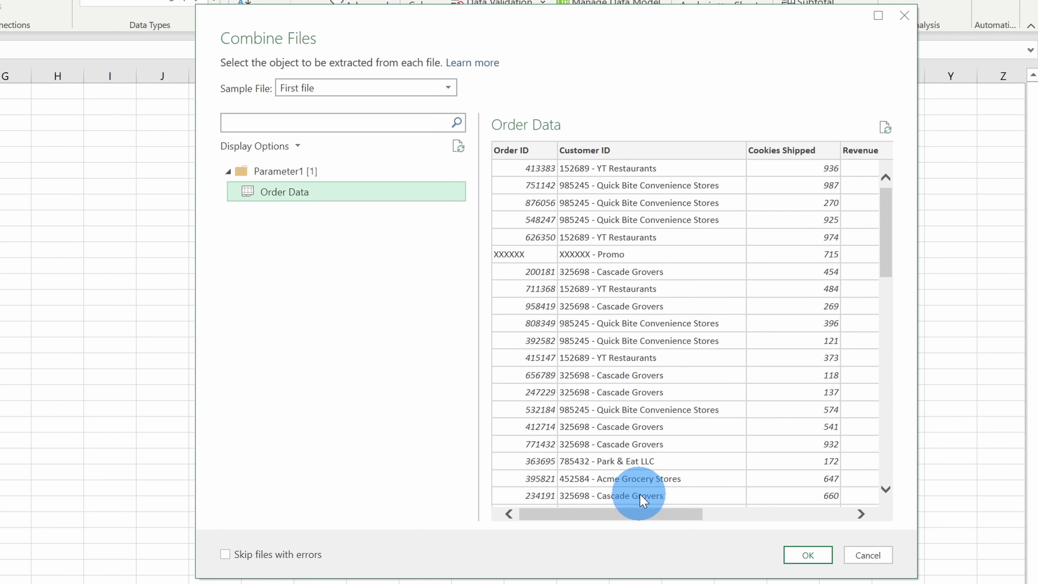
pyautogui.moveTo(645, 514); pyautogui.dragTo(607, 515)
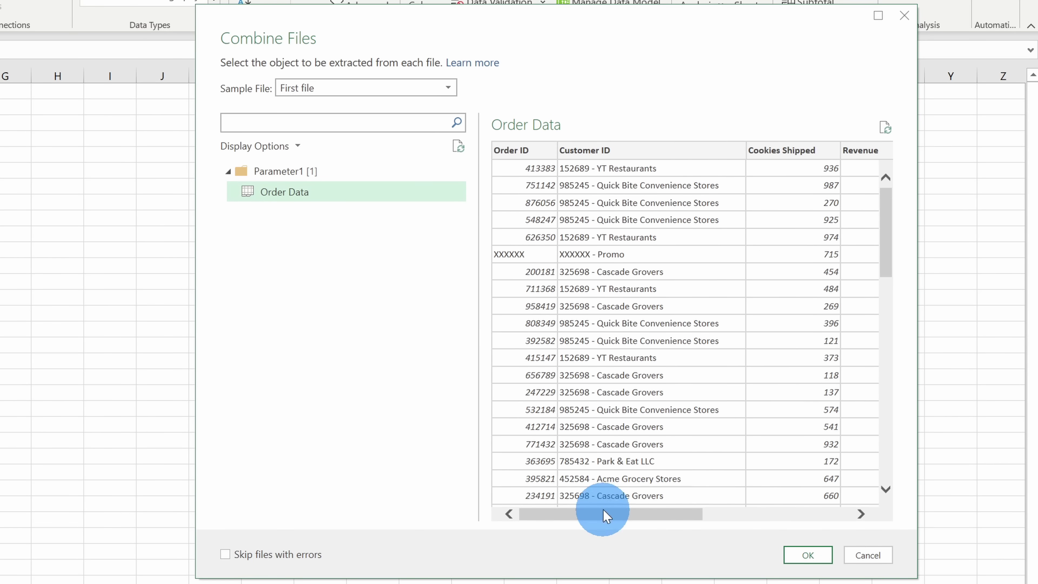
pyautogui.moveTo(890, 197); pyautogui.dragTo(895, 135)
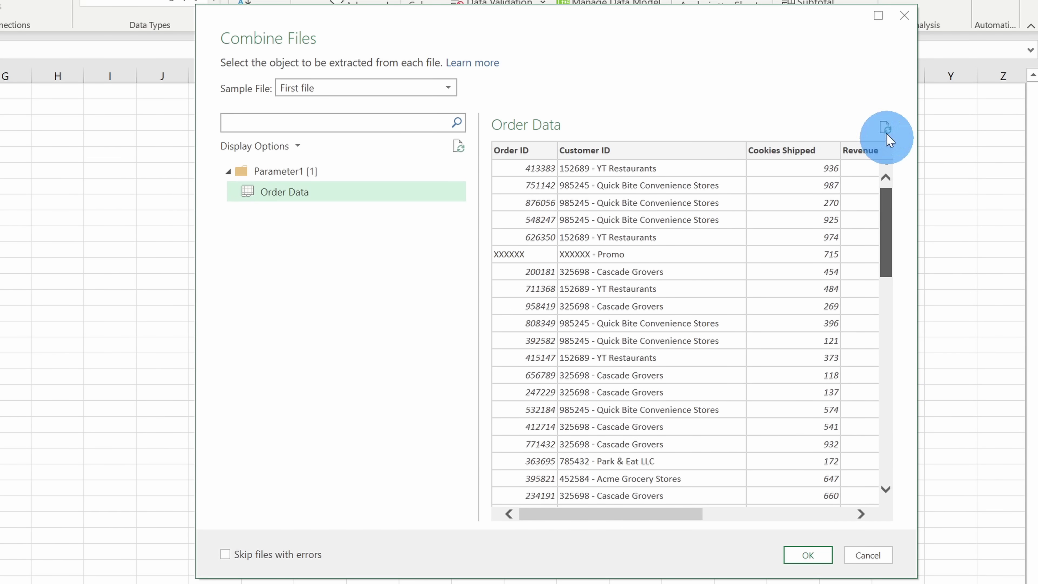
pyautogui.click(809, 555)
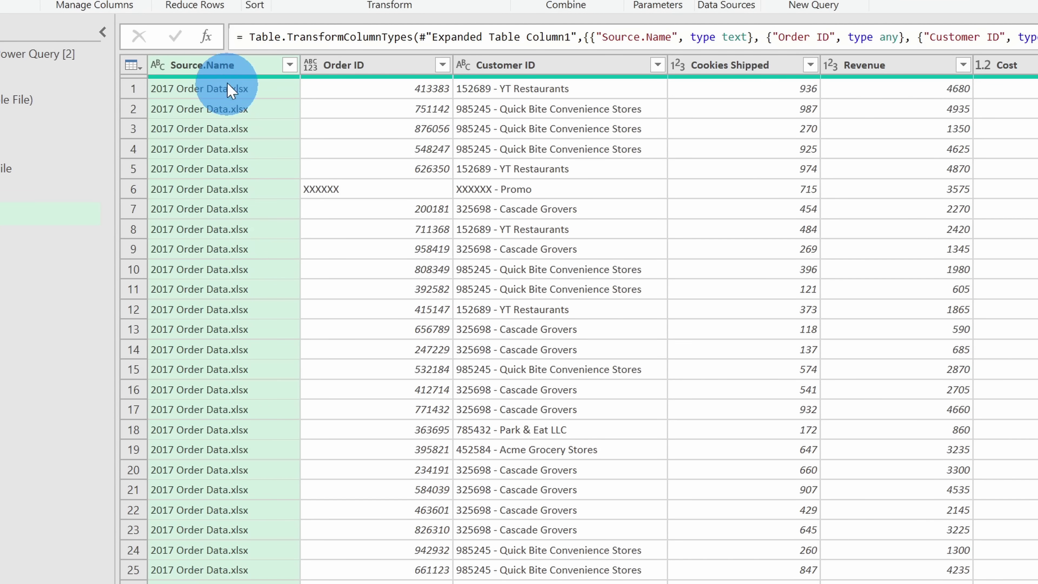
# Remove the Source.Name column so Order ID comes first, and locate the XXXXXX placeholder row
pyautogui.rightClick(225, 66)
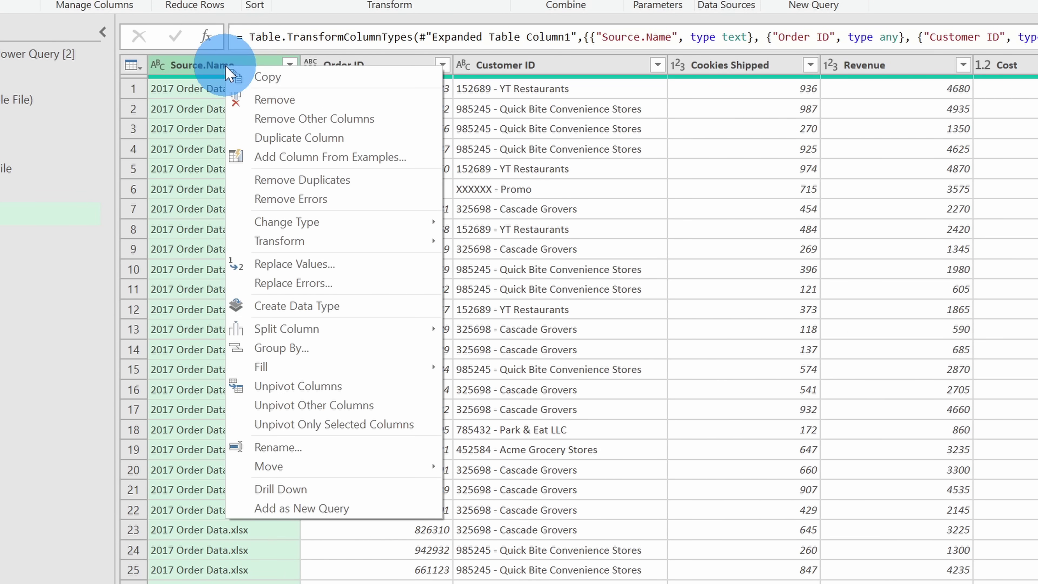
pyautogui.click(273, 100)
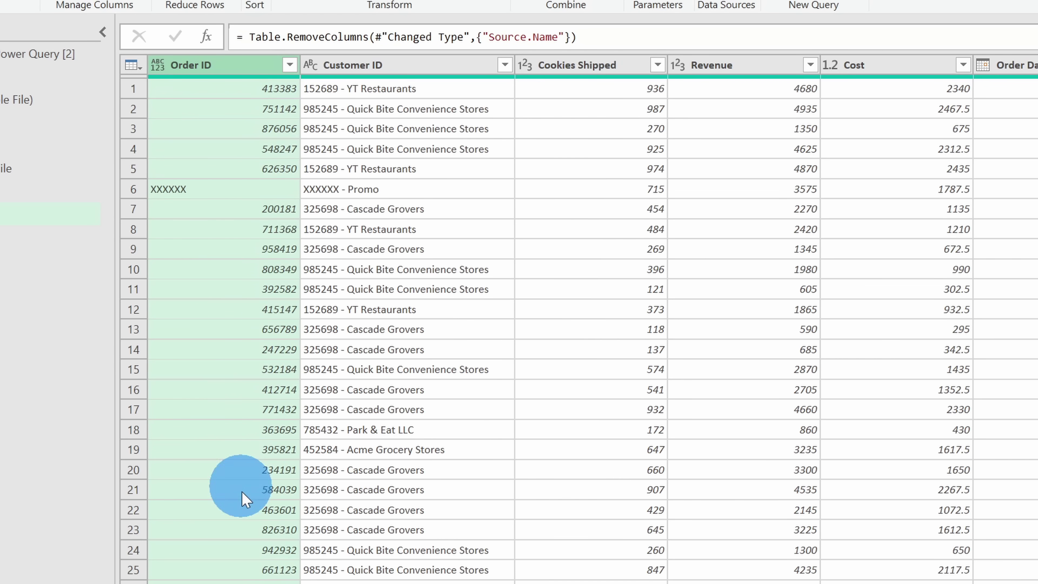
pyautogui.click(229, 189)
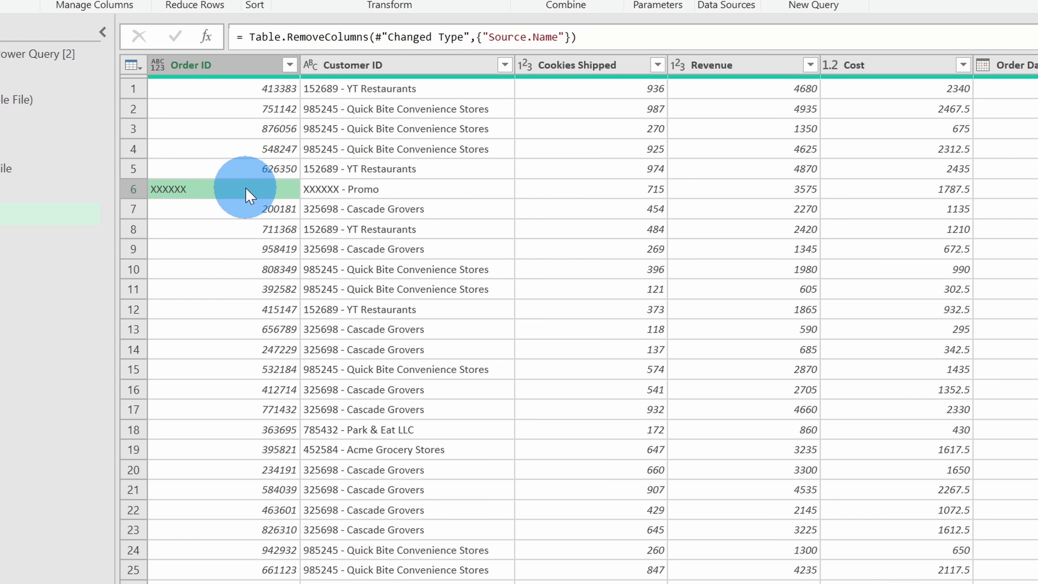
# Filter the XXXXXX placeholder out of Order ID so only real order numbers remain
pyautogui.click(290, 64)
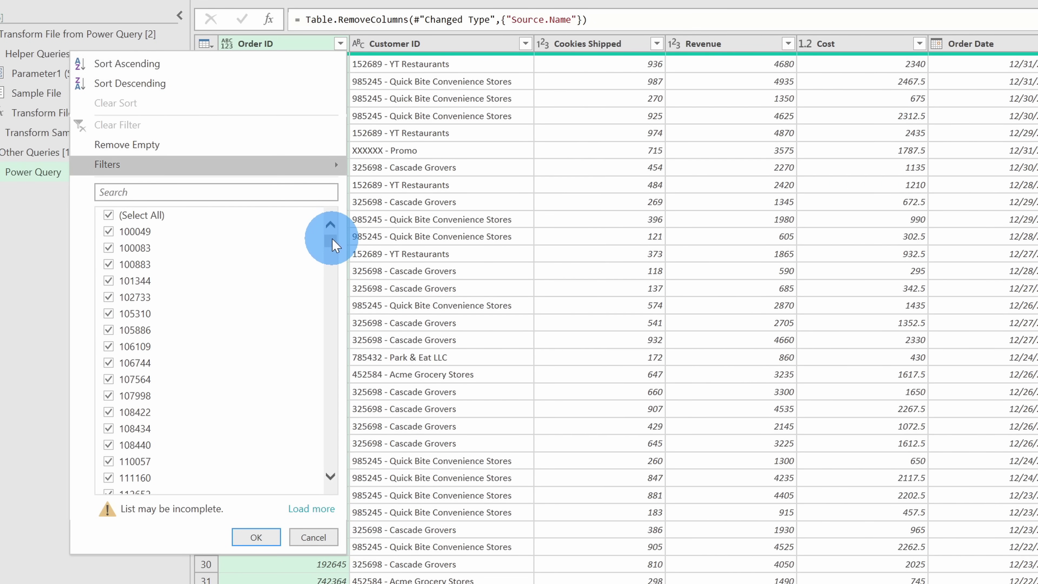
pyautogui.moveTo(332, 245); pyautogui.dragTo(335, 494)
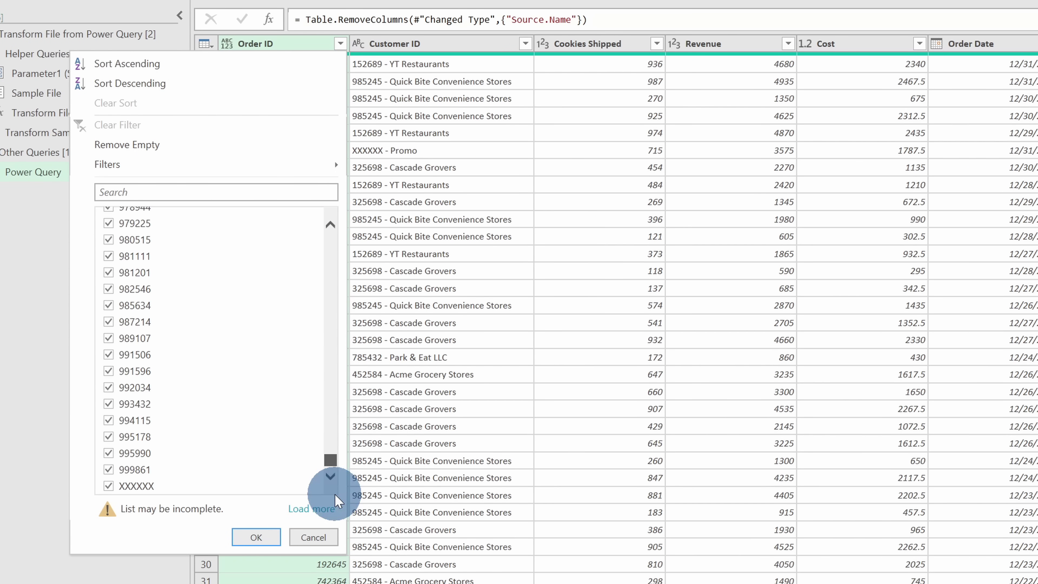
pyautogui.click(109, 486)
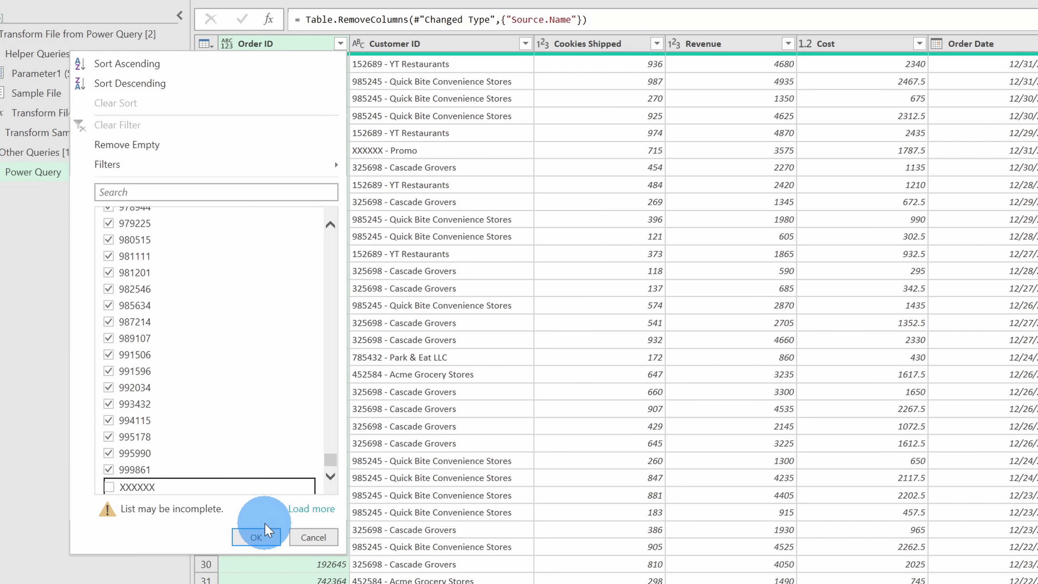
pyautogui.click(266, 535)
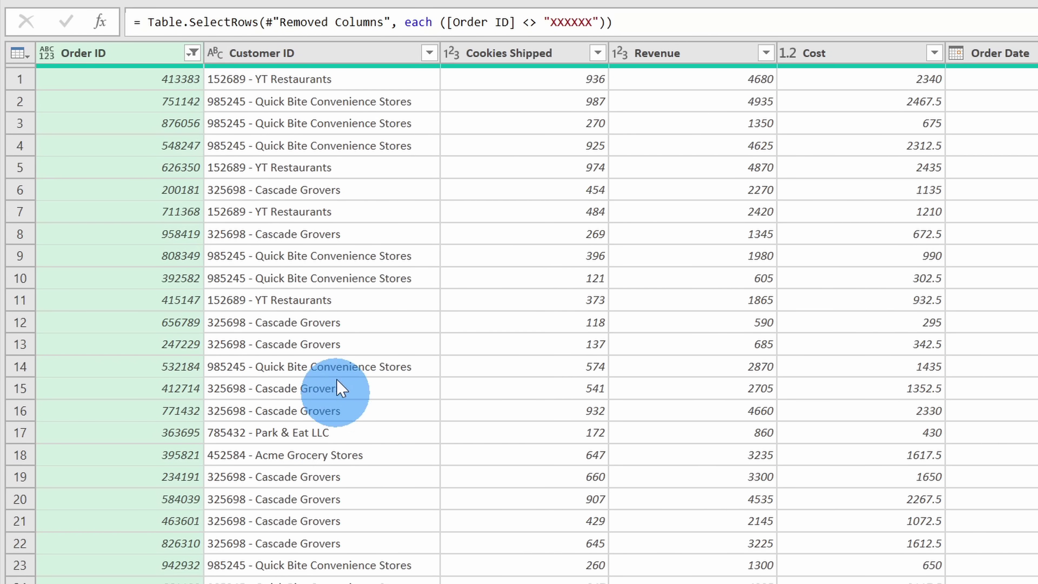
pyautogui.click(307, 63)
# Split Customer ID at the custom delimiter " - " into Customer ID.1 numbers and Customer ID.2 names
pyautogui.rightClick(307, 64)
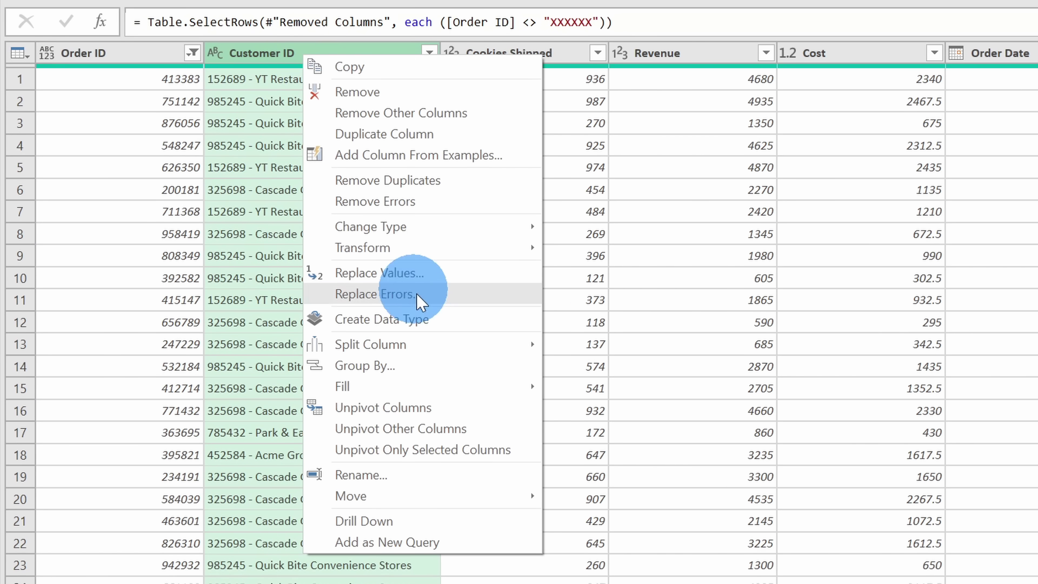
pyautogui.moveTo(430, 352)
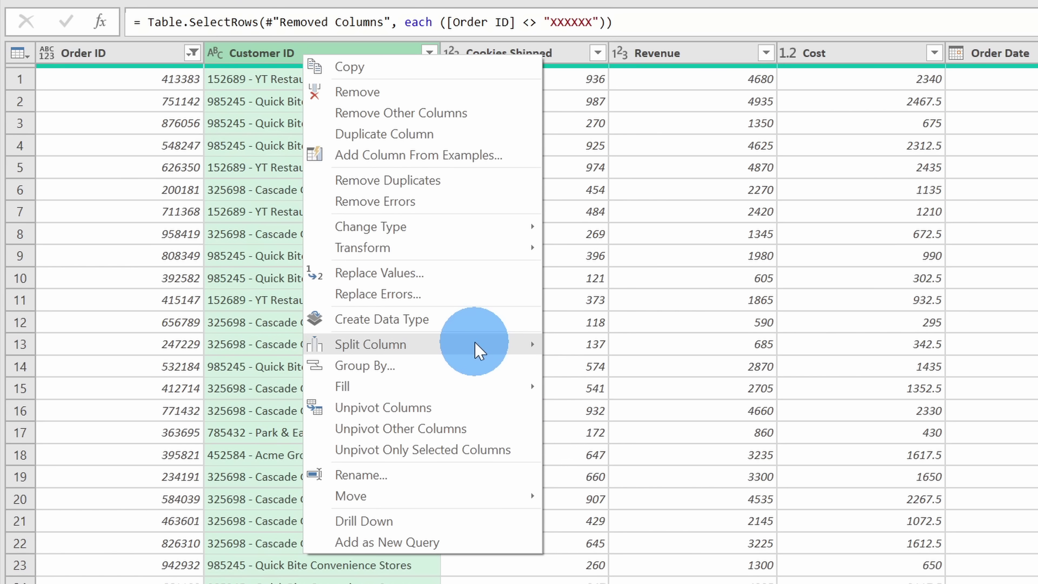
pyautogui.moveTo(475, 348)
pyautogui.click(621, 345)
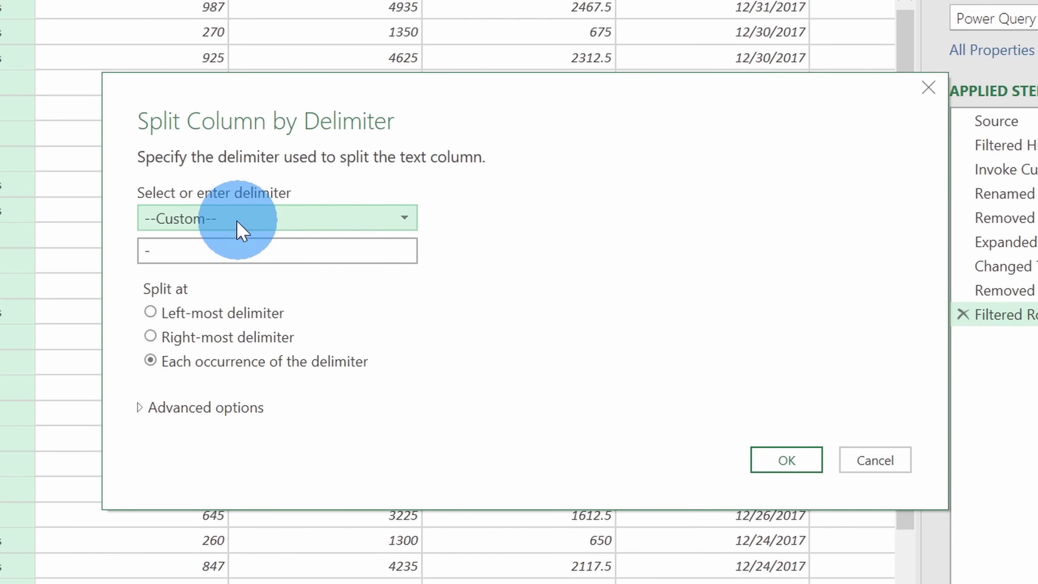
pyautogui.click(204, 250)
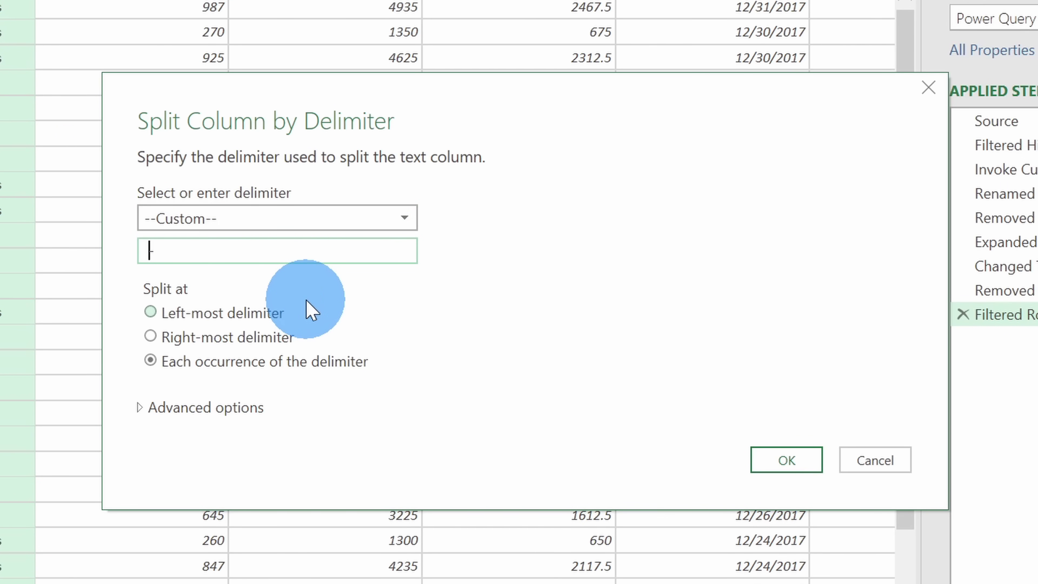
pyautogui.press('End')
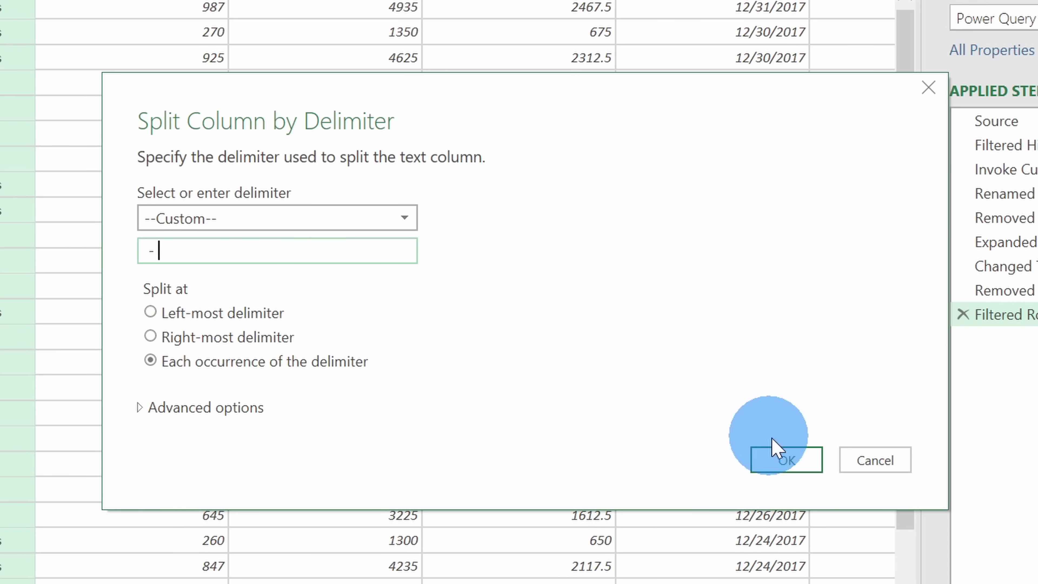
pyautogui.click(789, 459)
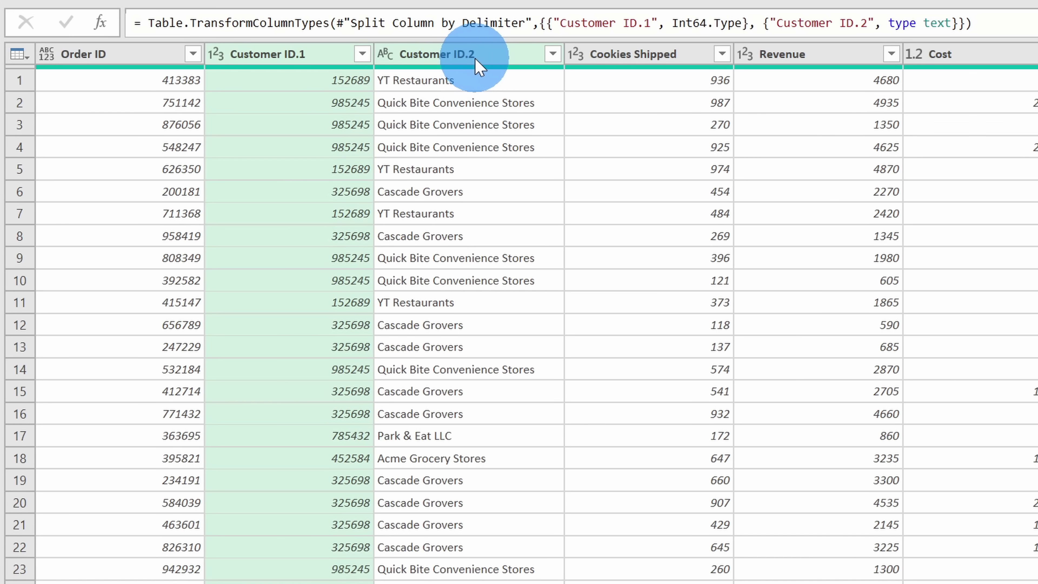
# Rename Customer ID.1 to Customer ID and Customer ID.2 to Customer Name
pyautogui.doubleClick(306, 56)
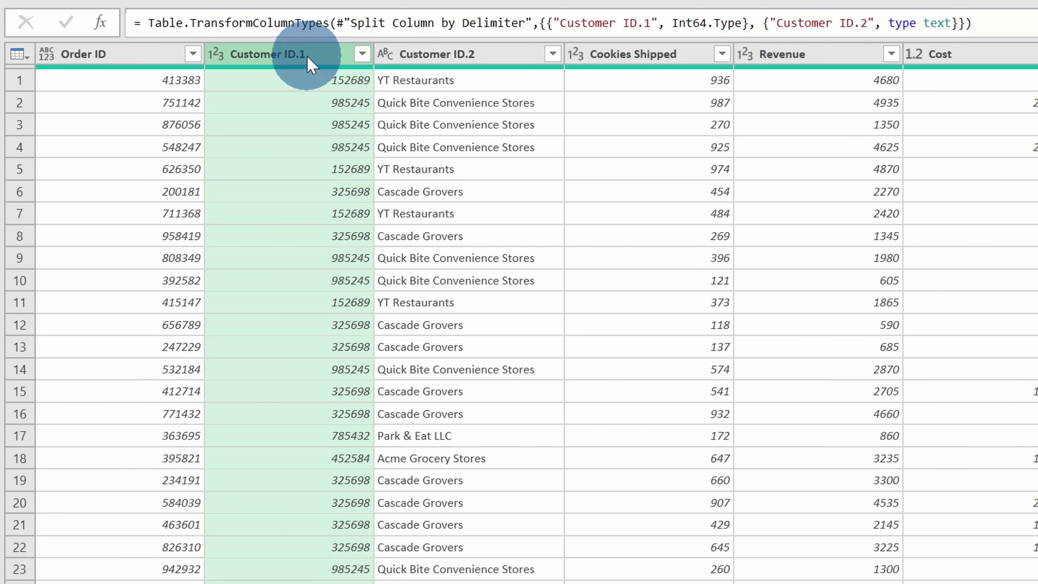
pyautogui.press('End')
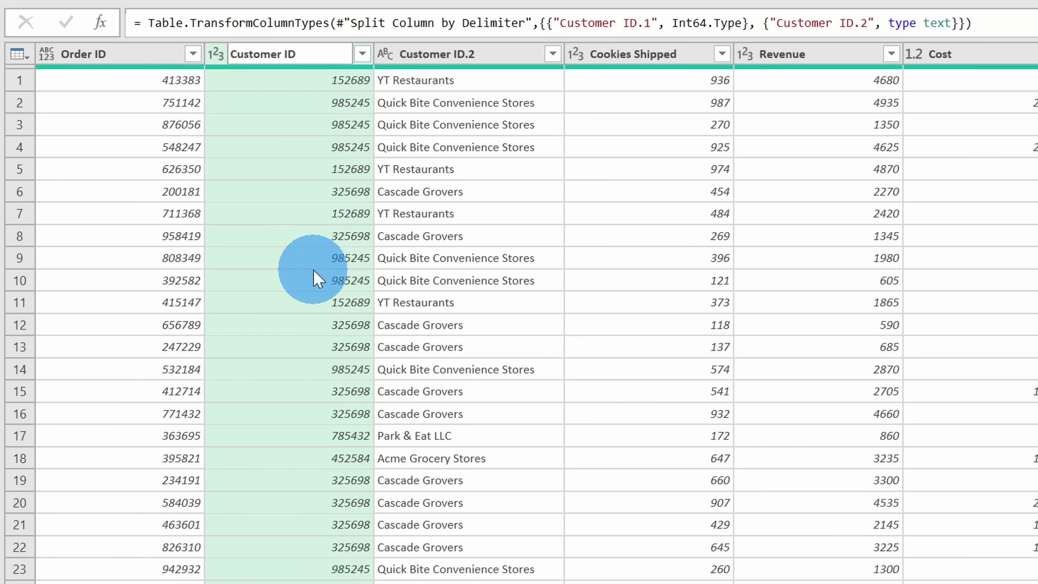
pyautogui.press('Return')
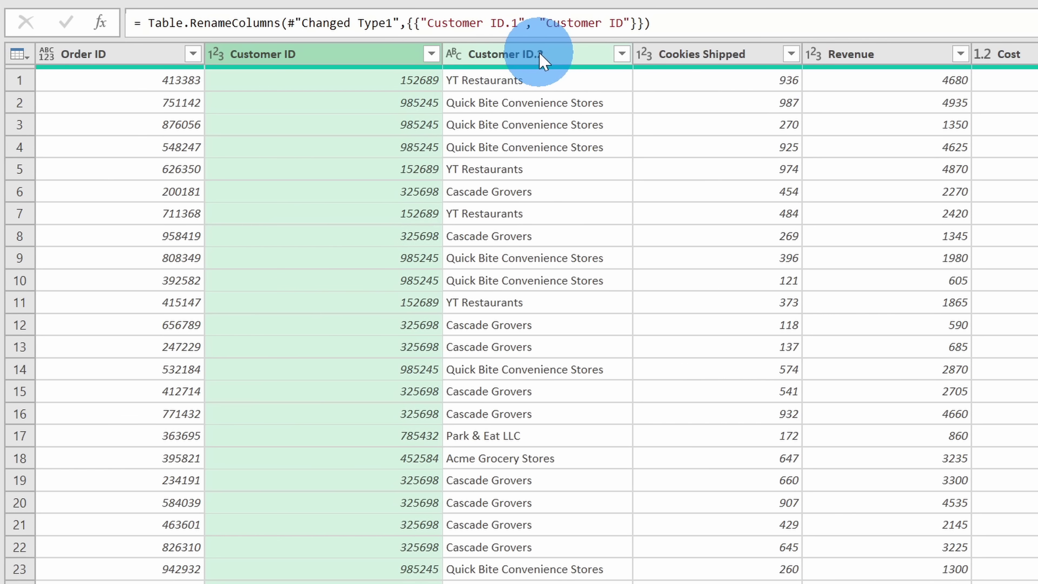
pyautogui.doubleClick(540, 55)
pyautogui.moveTo(591, 53); pyautogui.dragTo(537, 55)
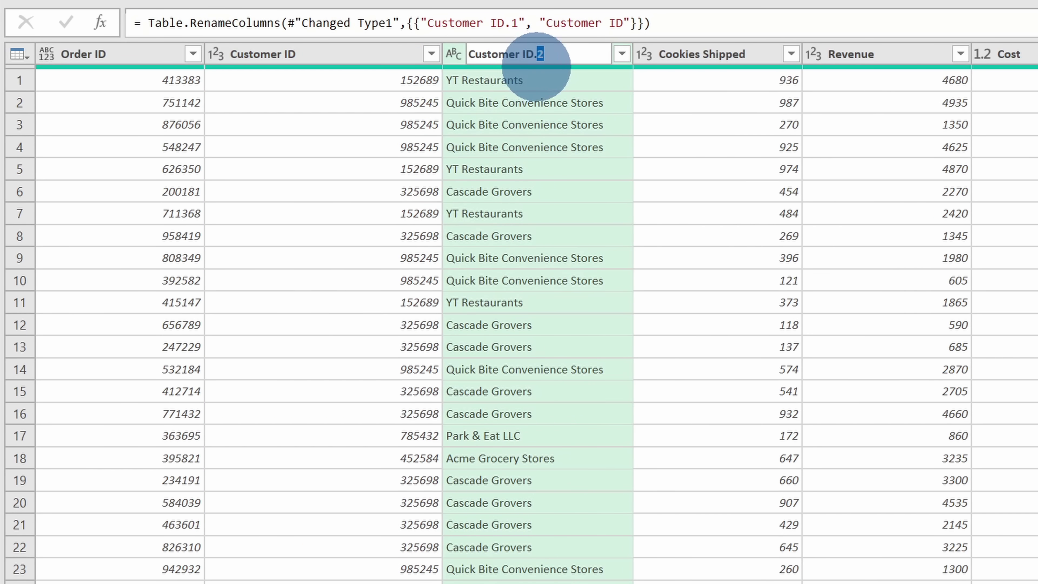
pyautogui.doubleClick(537, 56)
pyautogui.write('Nam')
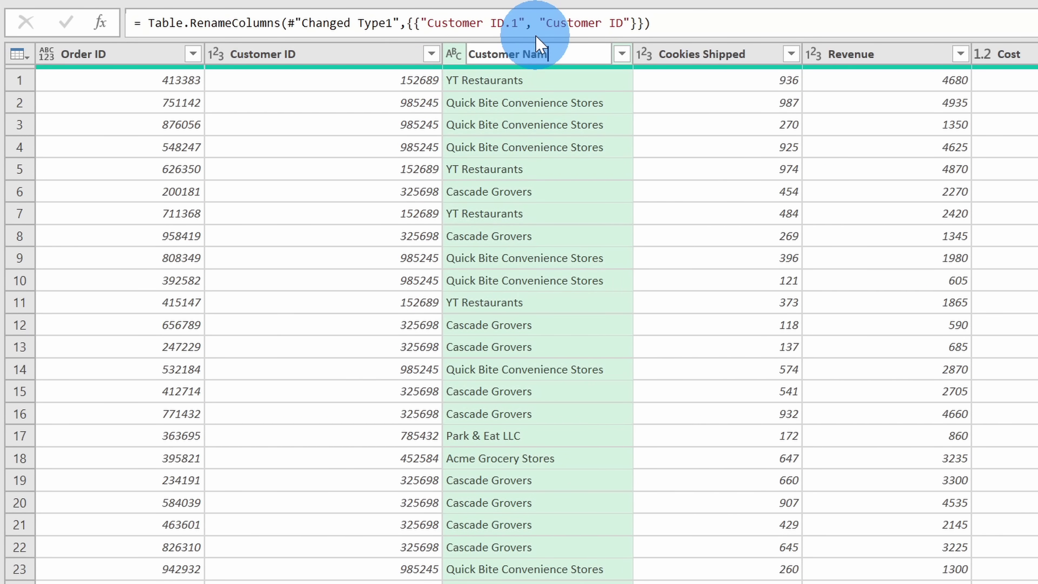
pyautogui.write('e')
pyautogui.press('Return')
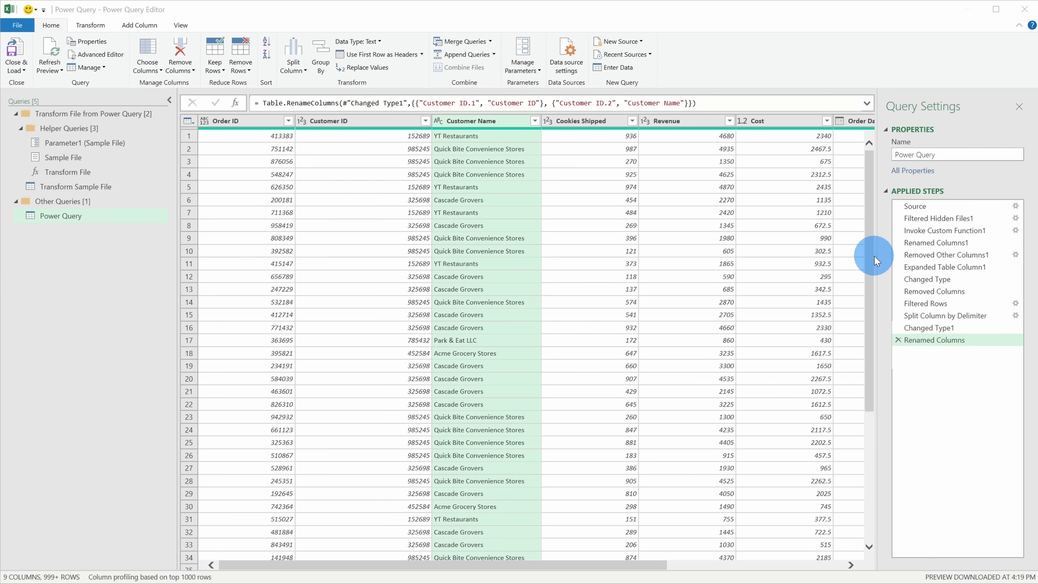
# Collapse the Queries pane and add a Standard Subtract column computing Revenue minus Cost
pyautogui.click(169, 101)
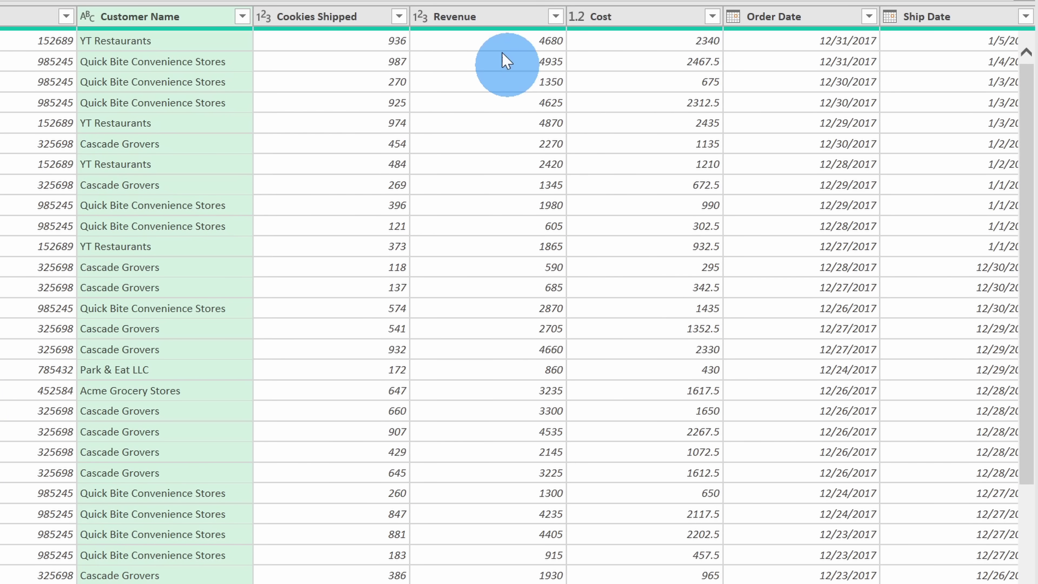
pyautogui.click(490, 20)
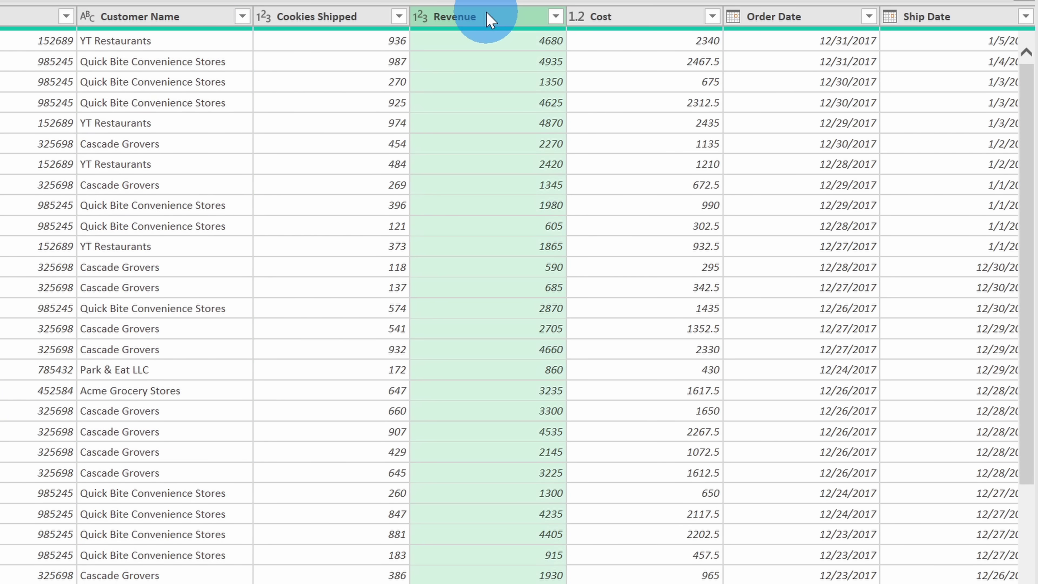
pyautogui.keyDown('ctrl'); pyautogui.click(652, 21); pyautogui.keyUp('ctrl')
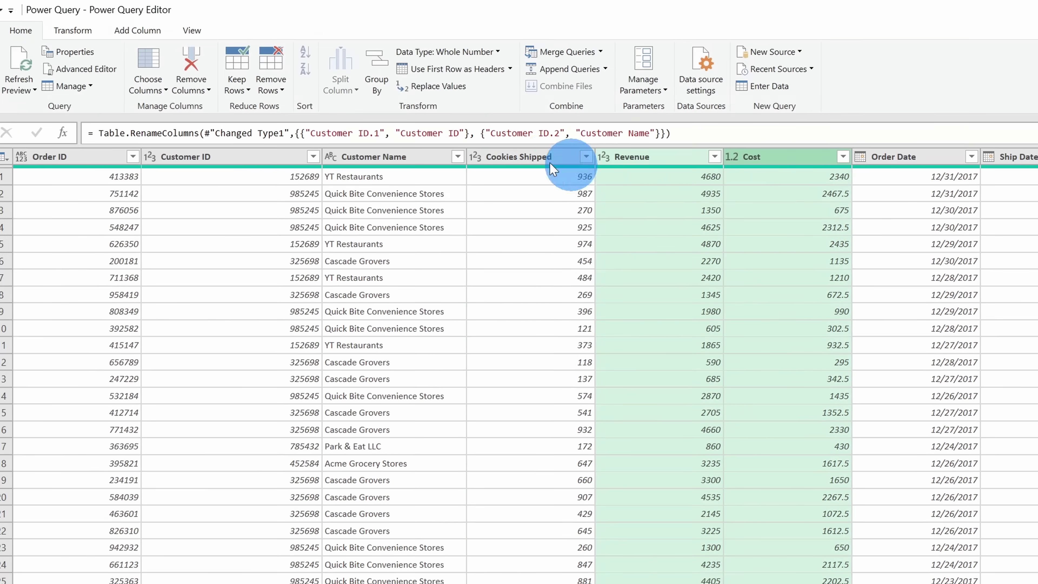
pyautogui.click(134, 36)
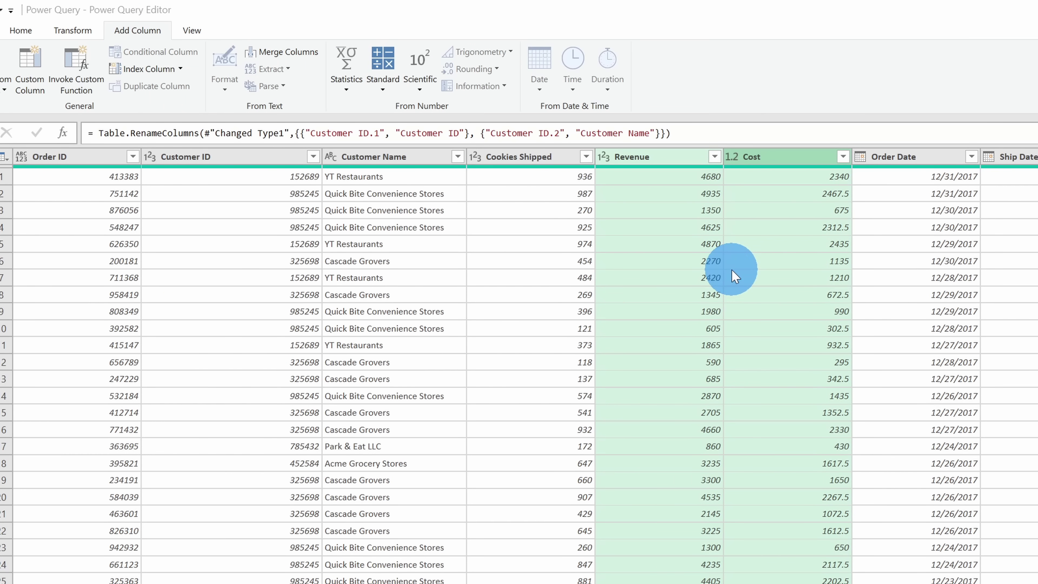
pyautogui.click(384, 87)
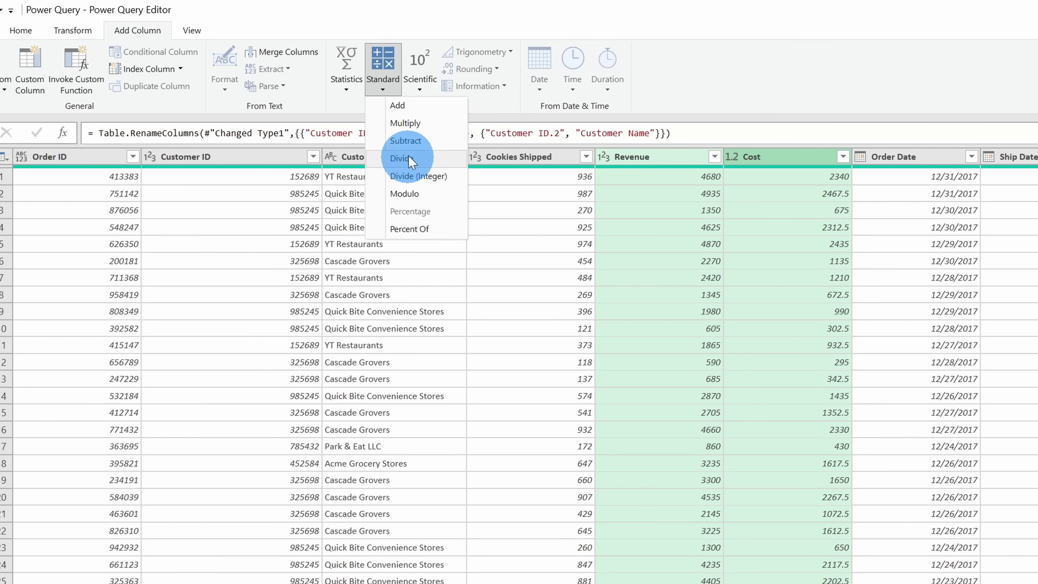
pyautogui.click(421, 146)
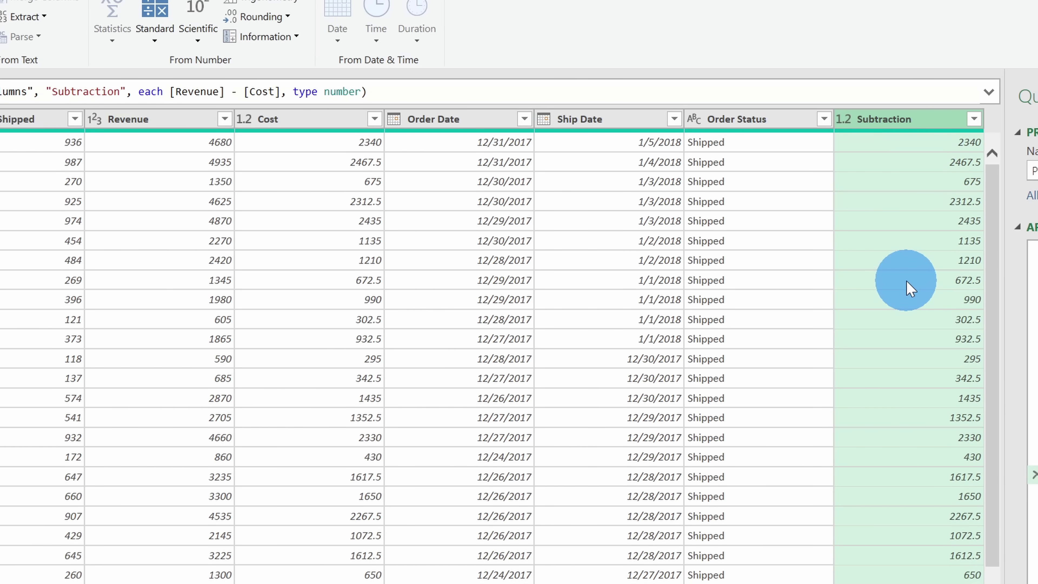
# Rename the Subtraction column to Profit and move it right after Cost
pyautogui.doubleClick(900, 119)
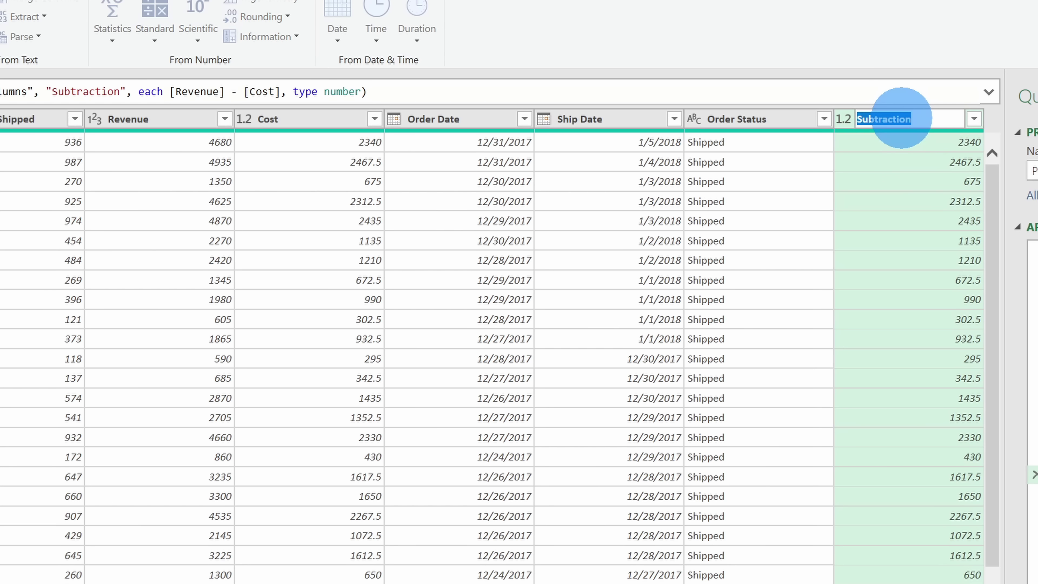
pyautogui.write('Profit')
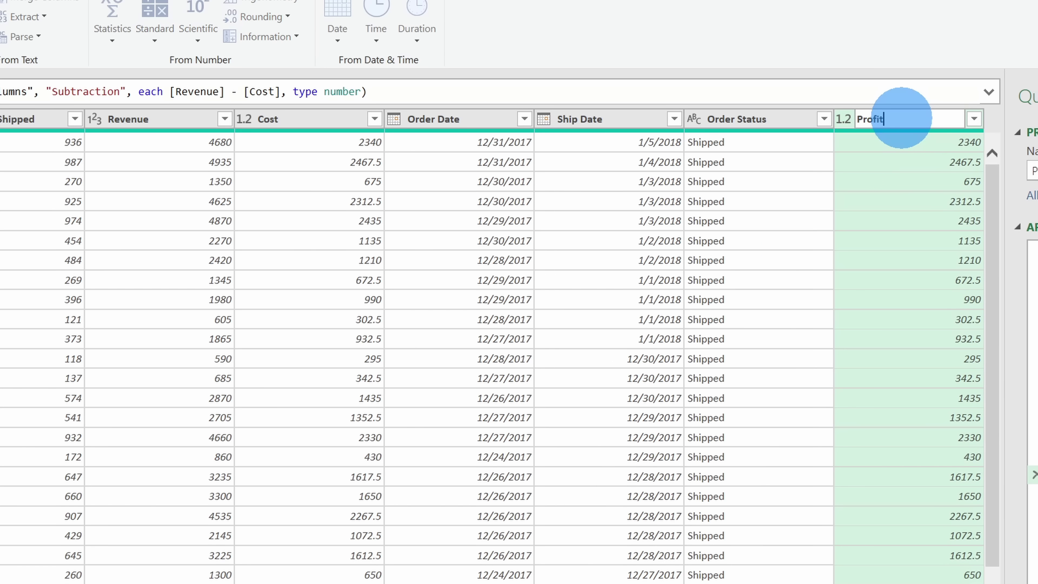
pyautogui.press('Return')
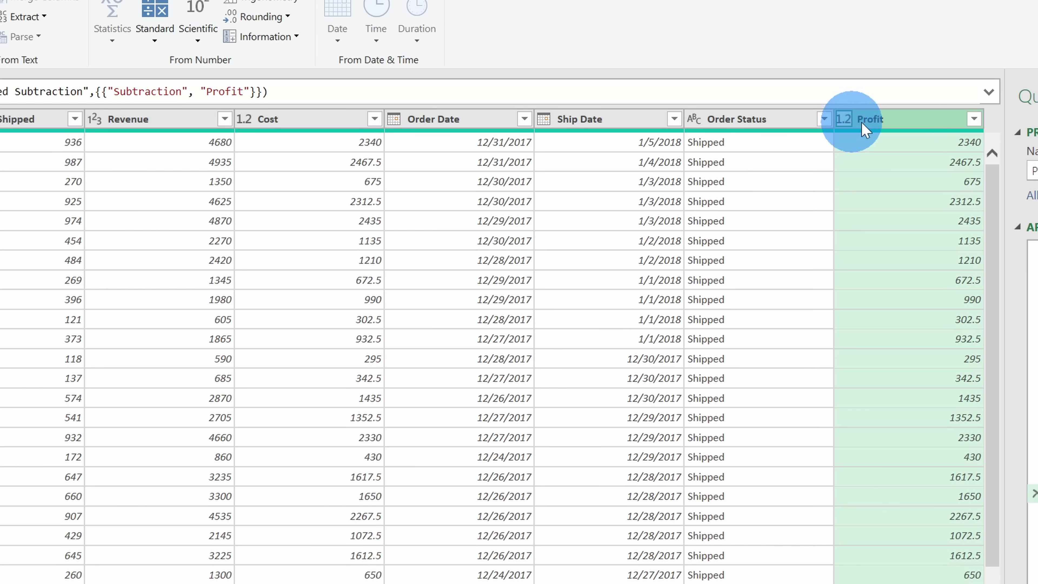
pyautogui.moveTo(920, 123); pyautogui.dragTo(464, 132)
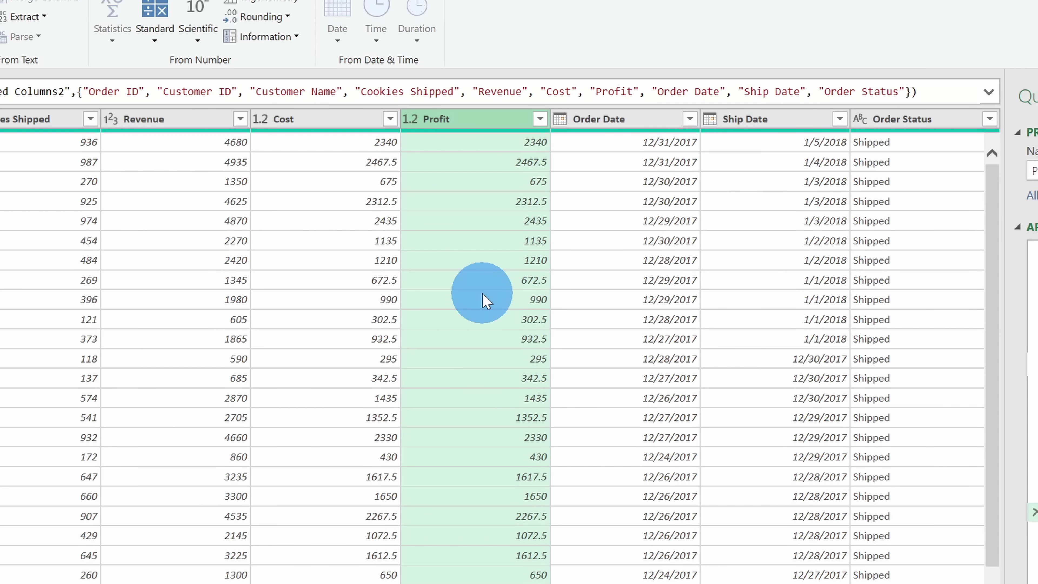
pyautogui.keyDown('ctrl'); pyautogui.click(326, 130); pyautogui.keyUp('ctrl')
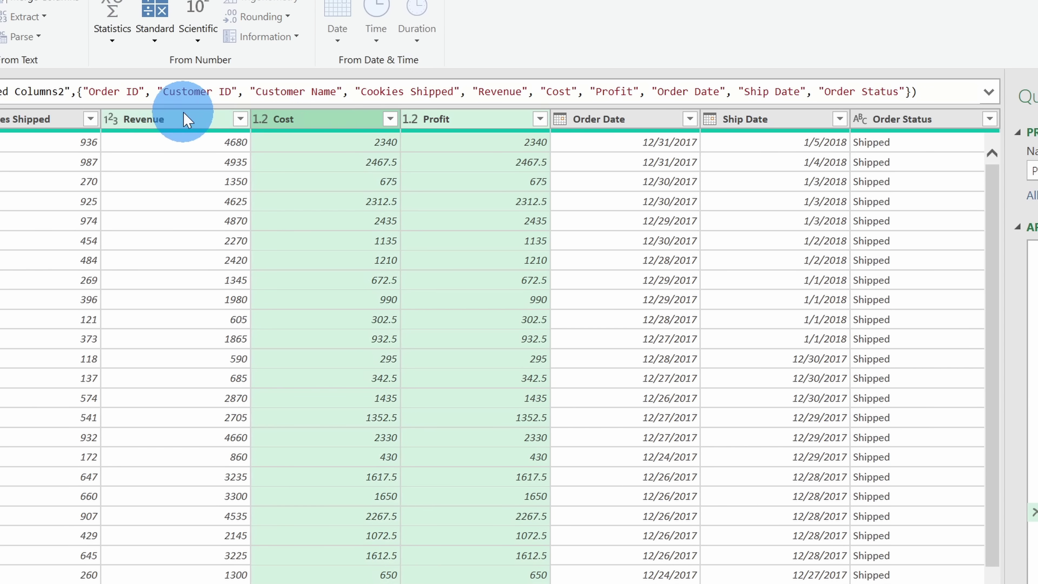
# Change the Revenue, Cost and Profit columns to the Currency data type
pyautogui.keyDown('ctrl'); pyautogui.click(177, 128); pyautogui.keyUp('ctrl')
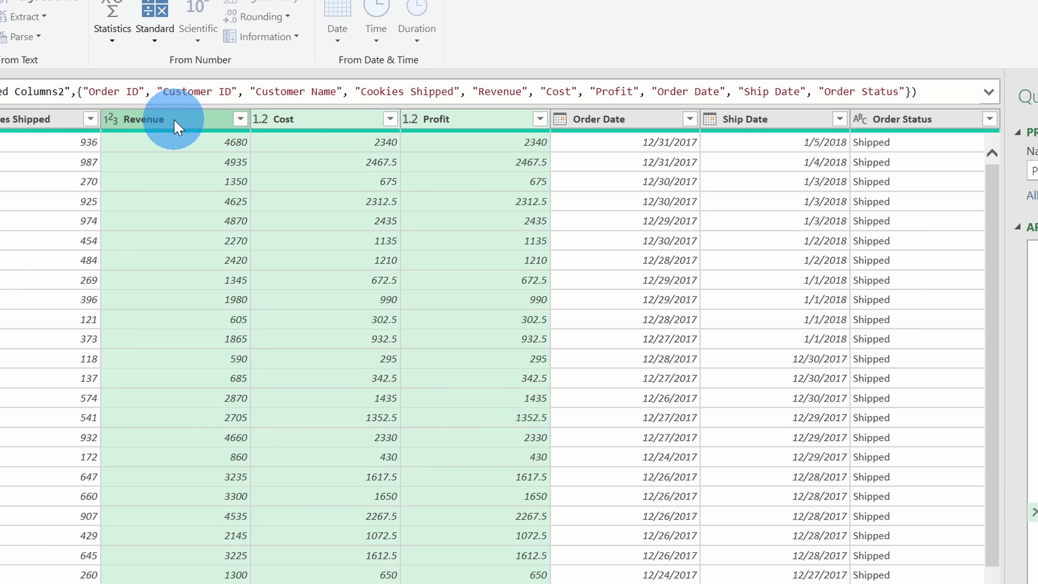
pyautogui.rightClick(176, 127)
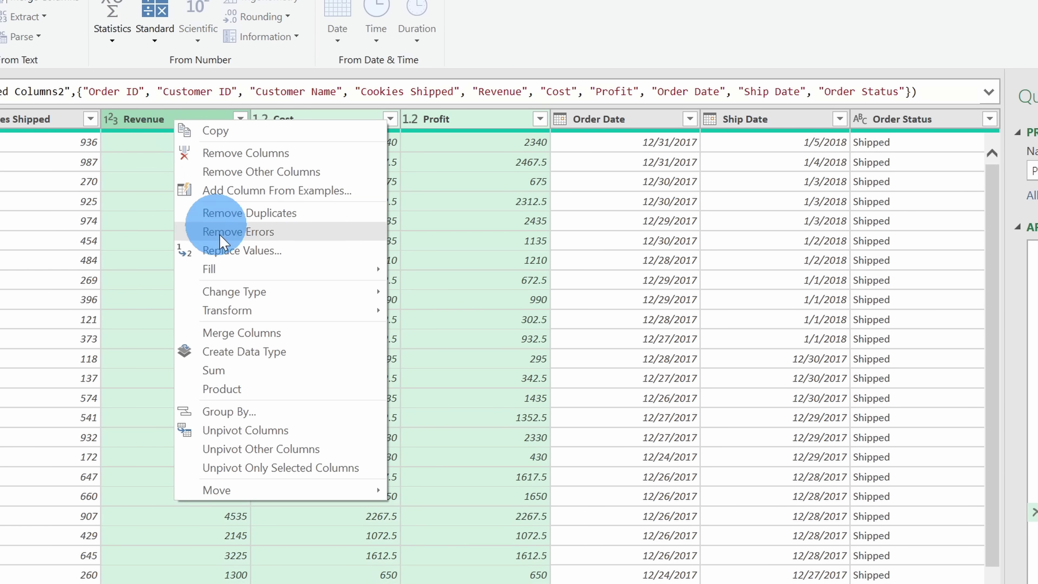
pyautogui.moveTo(289, 298)
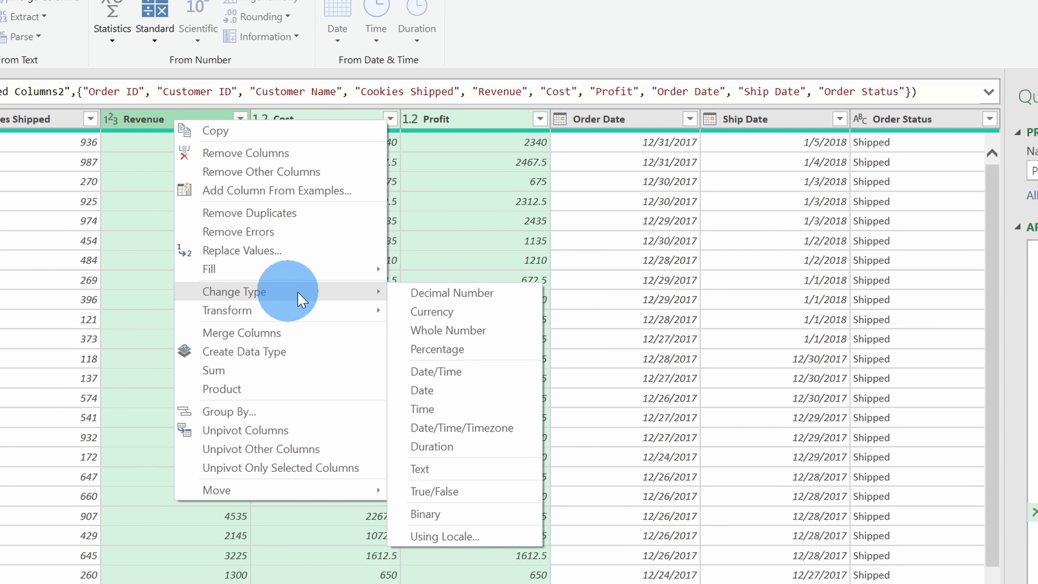
pyautogui.click(468, 310)
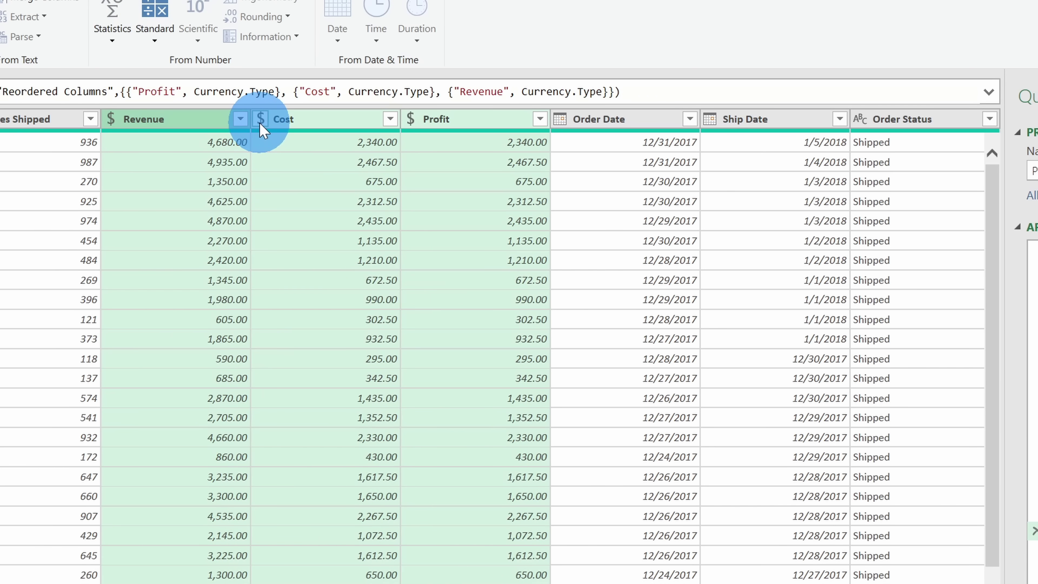
pyautogui.moveTo(813, 201); pyautogui.dragTo(823, 386)
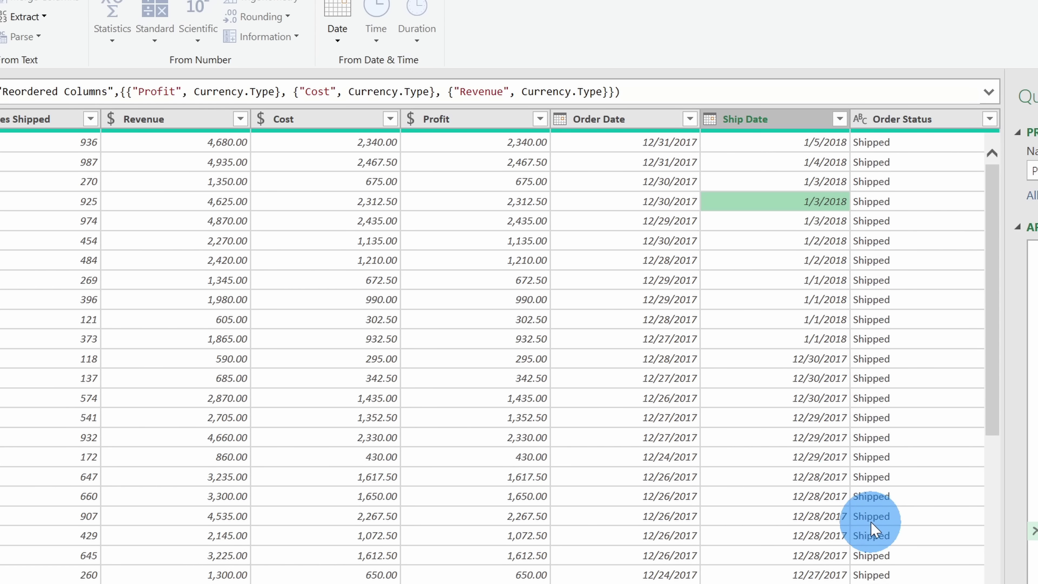
pyautogui.click(775, 118)
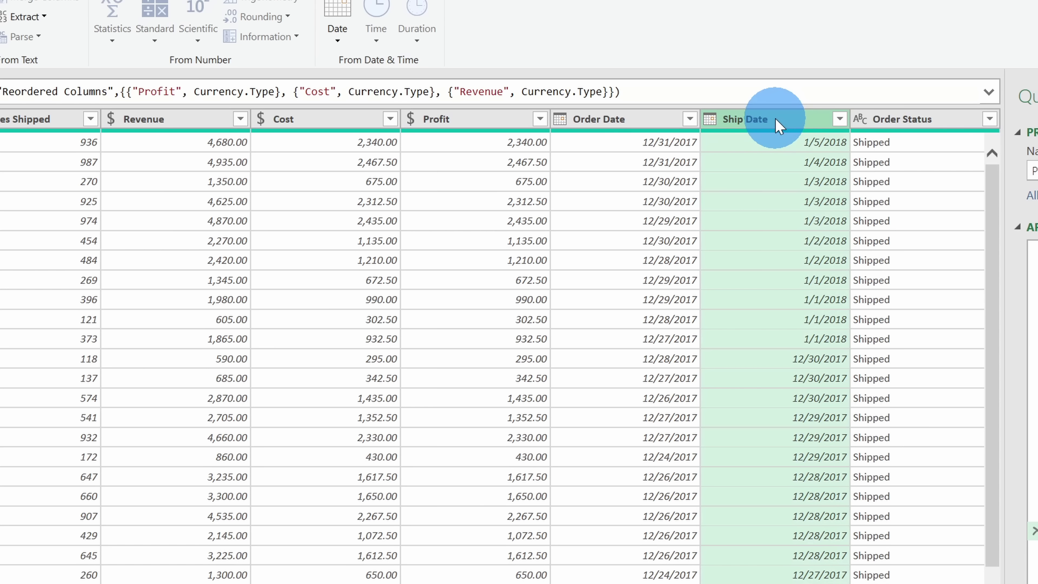
# Add a Date > Subtract Days column counting days from Order Date to Ship Date
pyautogui.keyDown('ctrl'); pyautogui.click(639, 124); pyautogui.keyUp('ctrl')
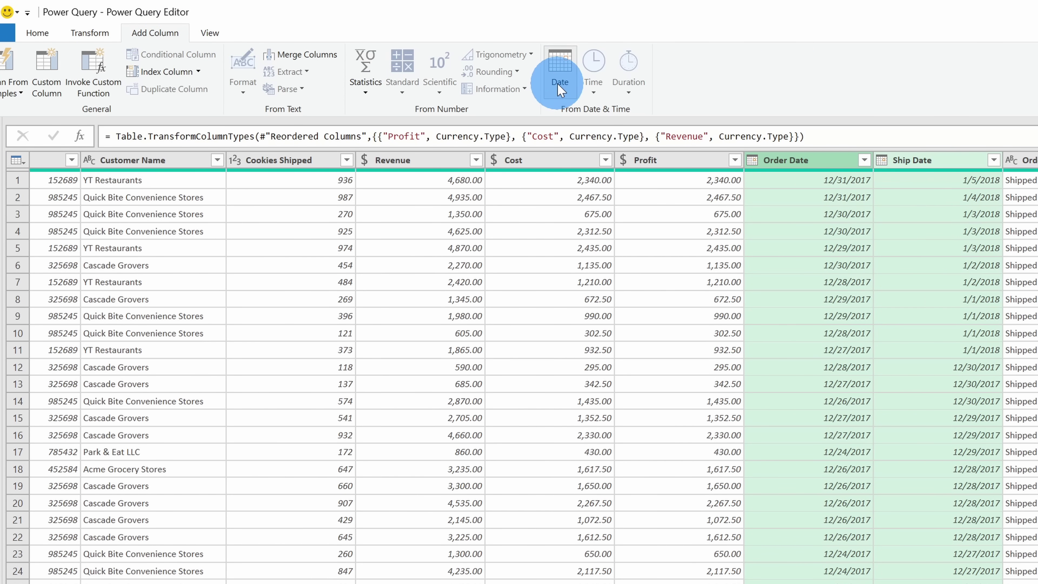
pyautogui.click(566, 91)
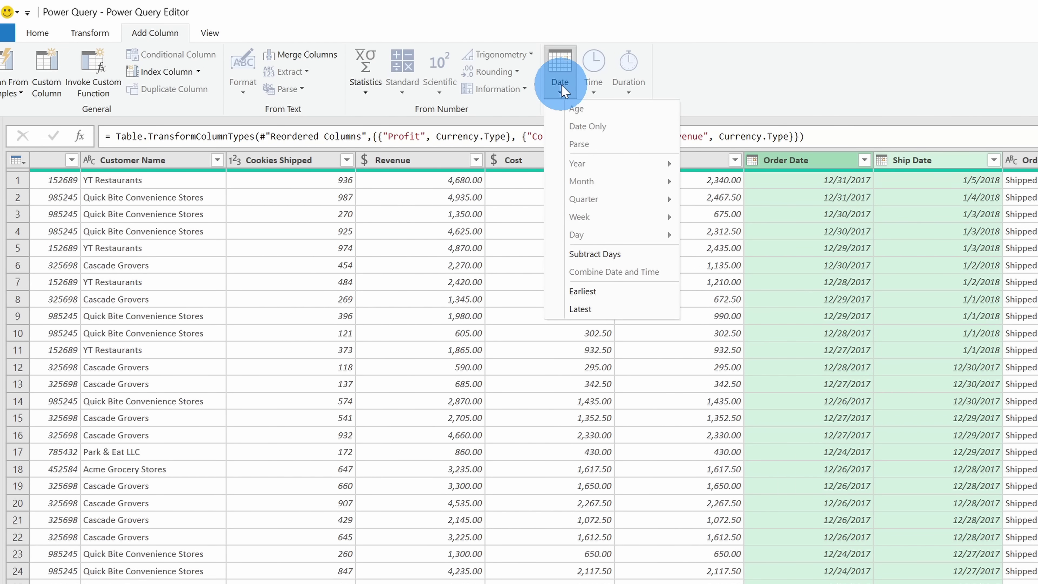
pyautogui.click(627, 254)
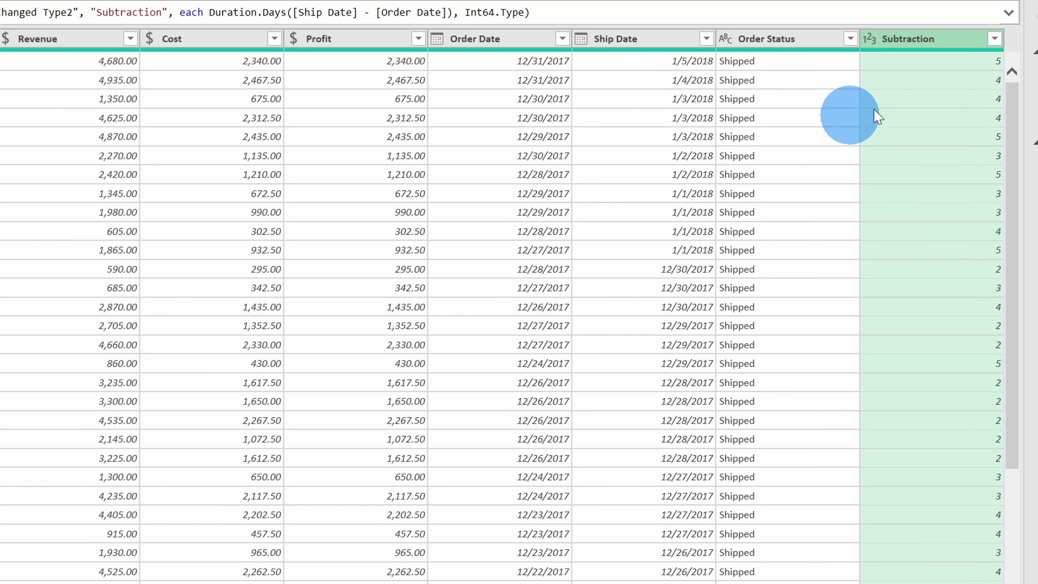
pyautogui.scroll(-6, 969, 216)
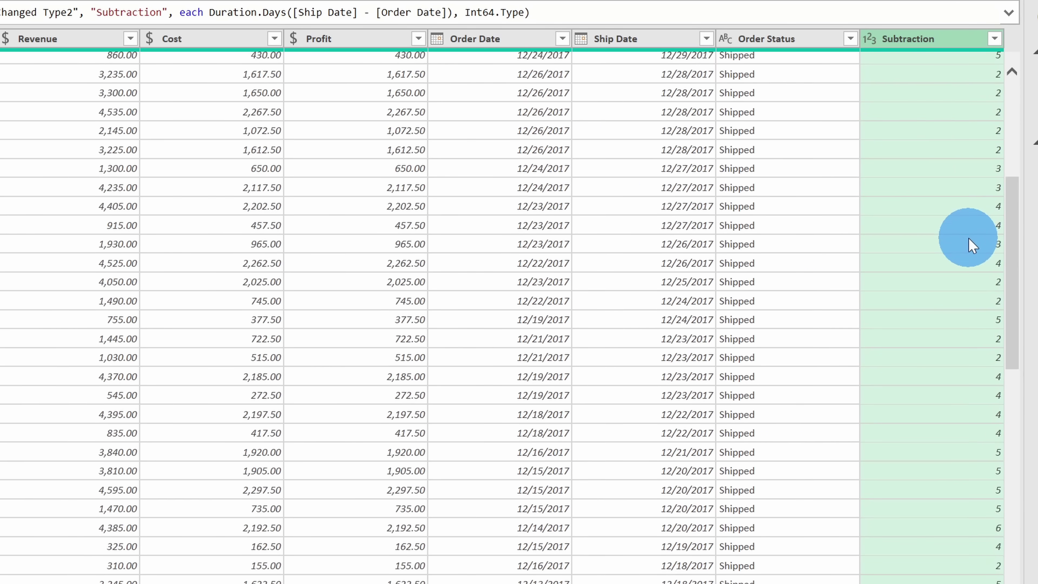
pyautogui.scroll(6, 969, 216)
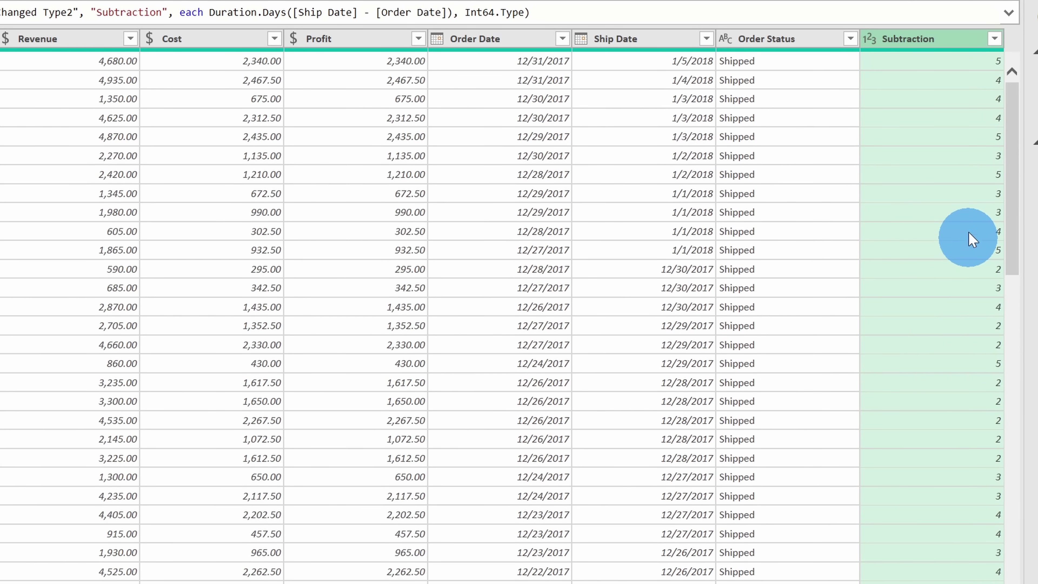
# Rename the day-count column to 'Days to ship' and move it before Order Status
pyautogui.doubleClick(906, 43)
pyautogui.write('Days to ship')
pyautogui.press('Return')
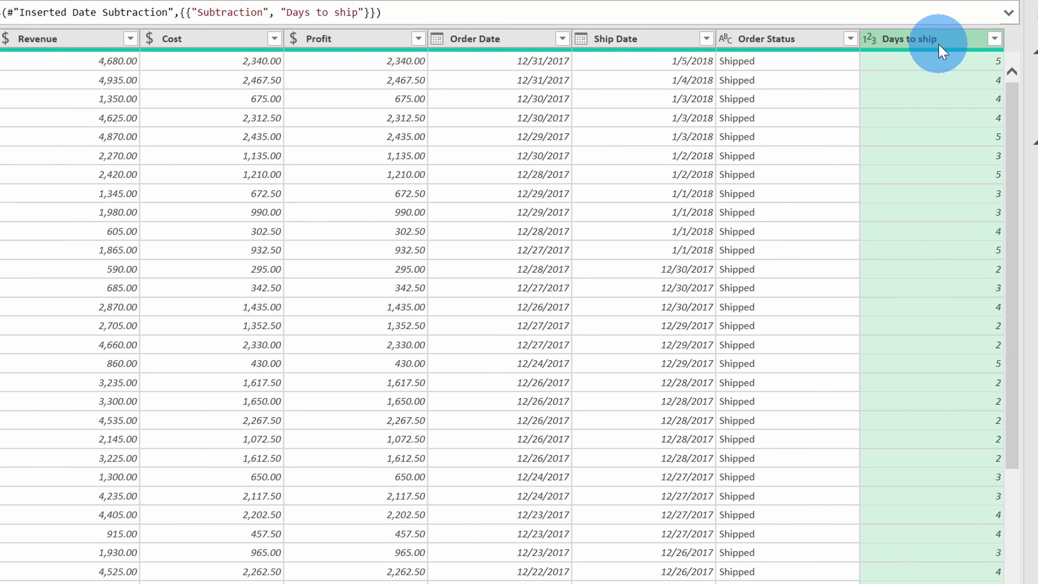
pyautogui.moveTo(939, 46); pyautogui.dragTo(776, 40)
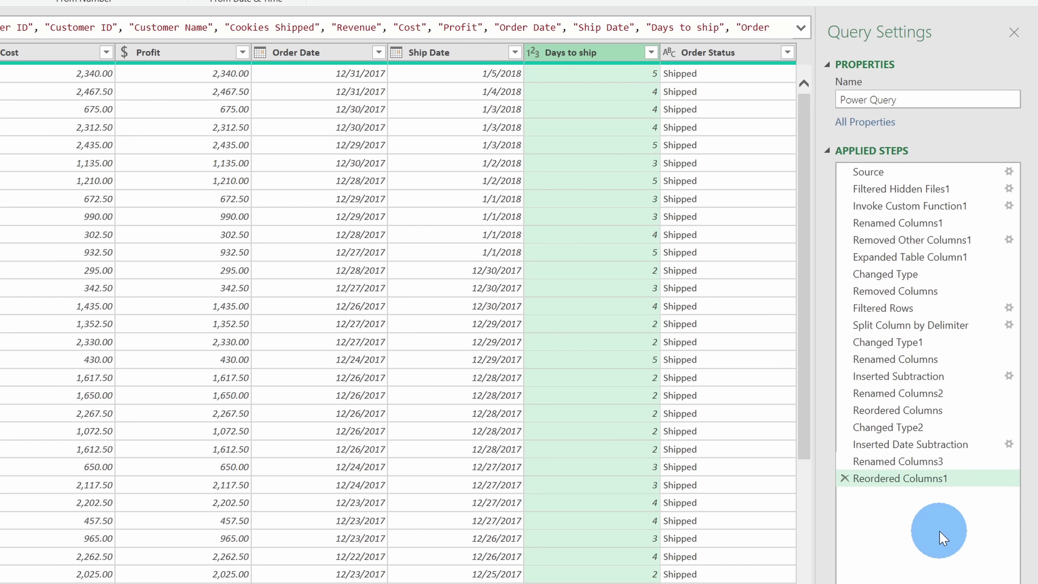
pyautogui.click(715, 163)
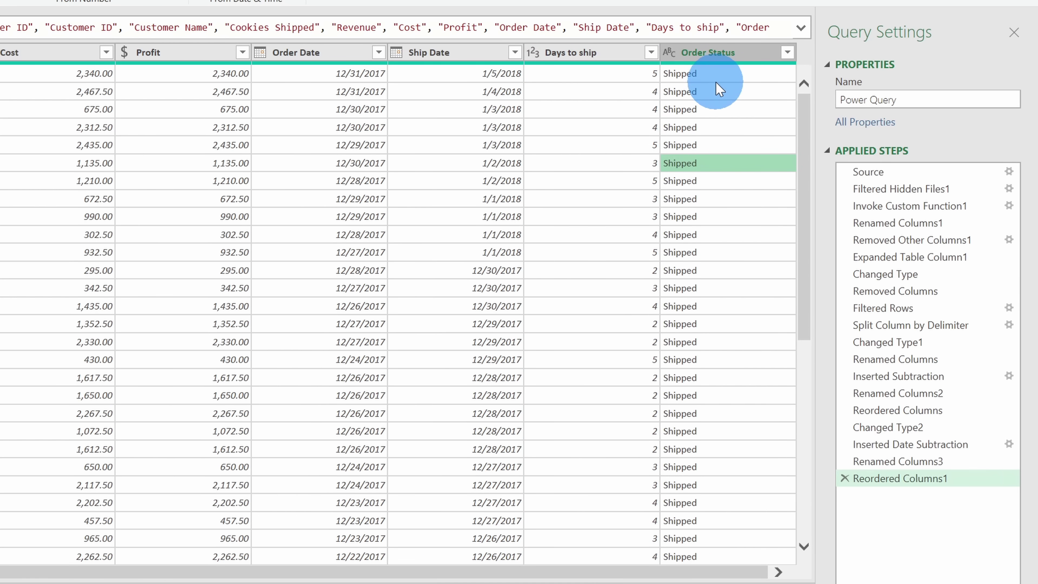
pyautogui.click(738, 53)
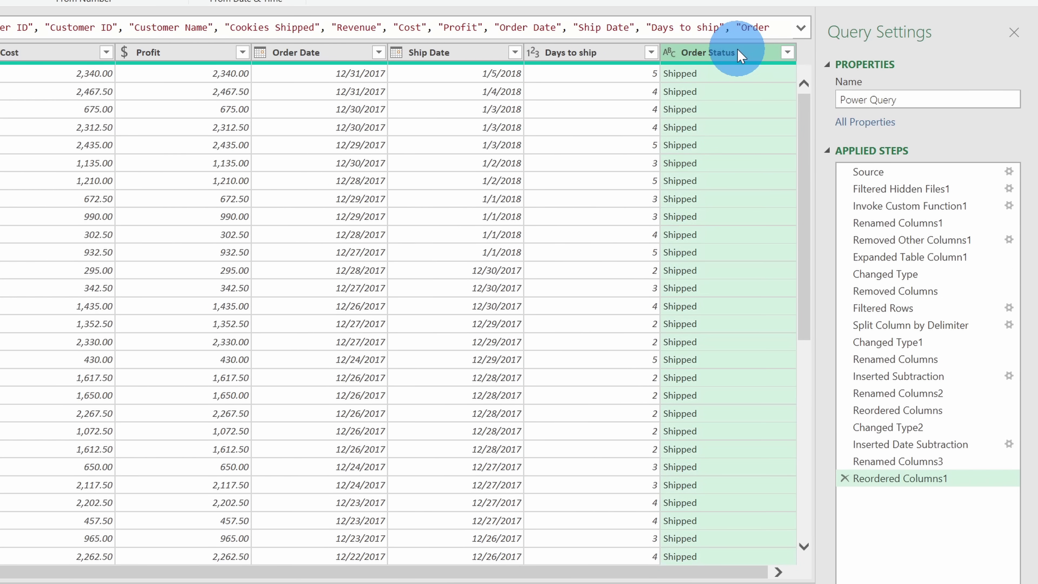
pyautogui.rightClick(739, 56)
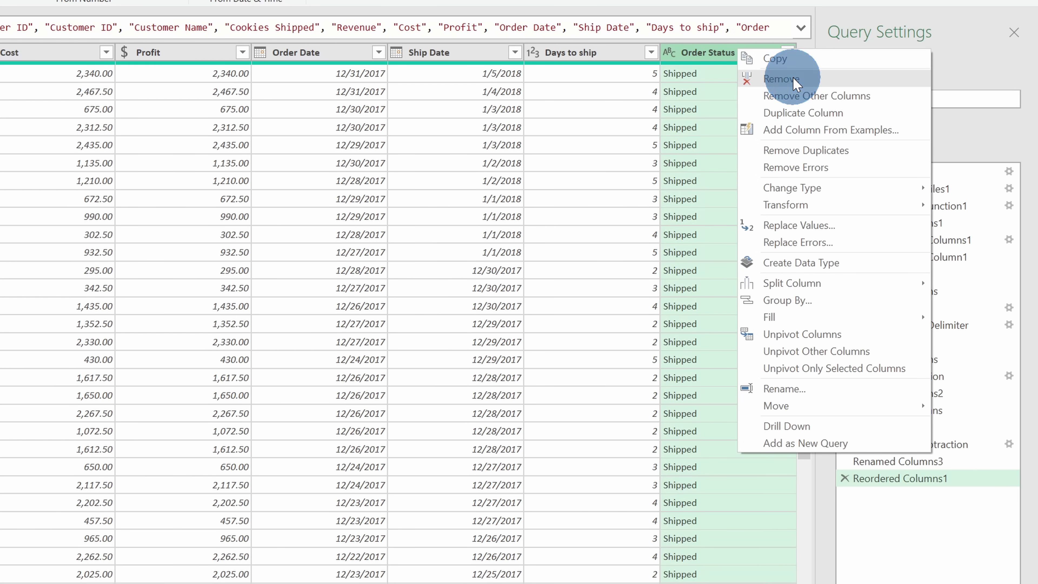
pyautogui.click(785, 77)
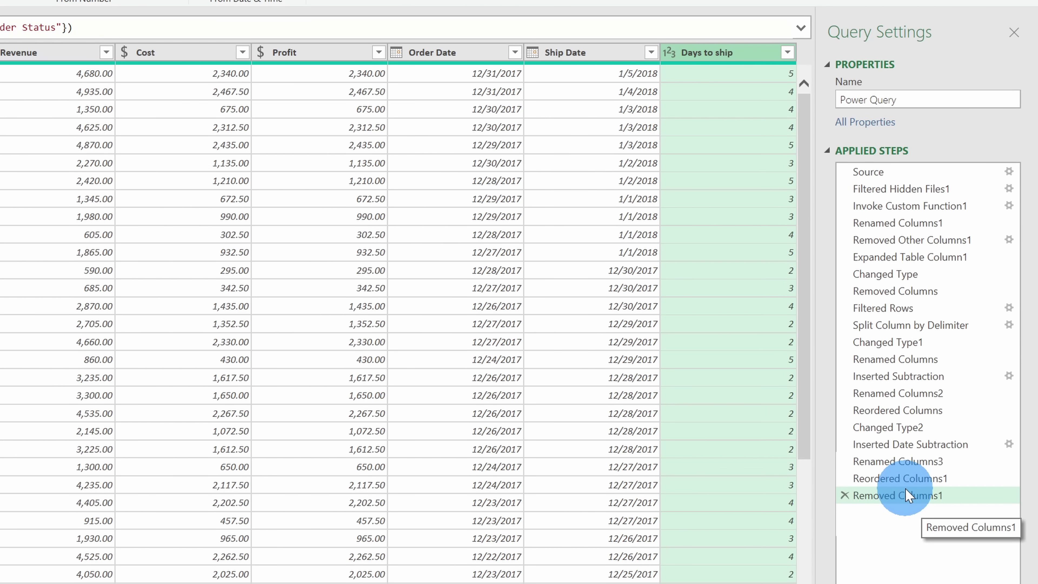
pyautogui.click(844, 495)
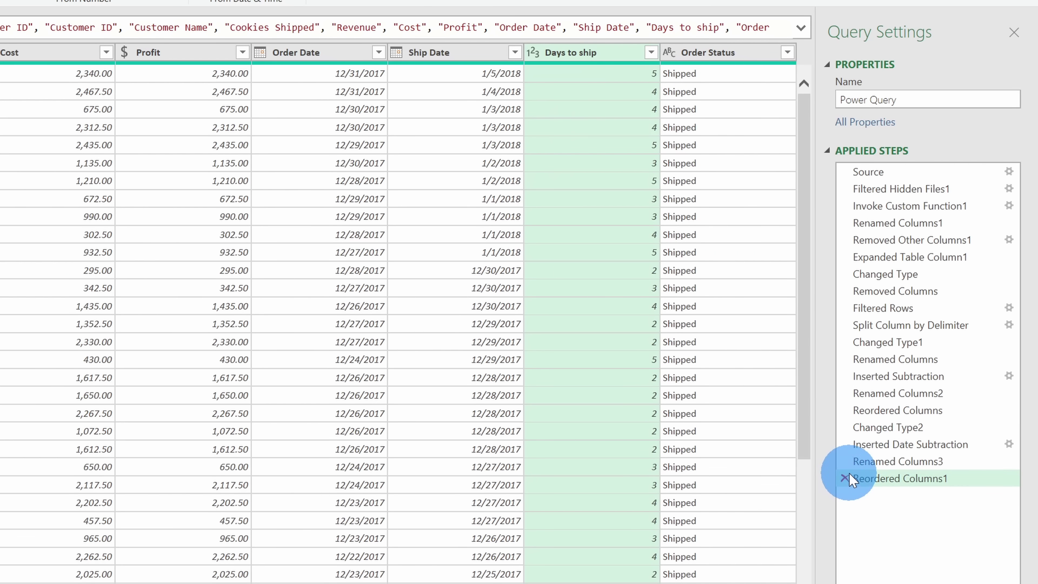
pyautogui.moveTo(850, 480)
pyautogui.mouseDown()
pyautogui.moveTo(893, 383)
pyautogui.moveTo(891, 229)
pyautogui.moveTo(900, 327)
pyautogui.moveTo(946, 477)
pyautogui.moveTo(915, 493)
pyautogui.moveTo(885, 538)
pyautogui.mouseUp()
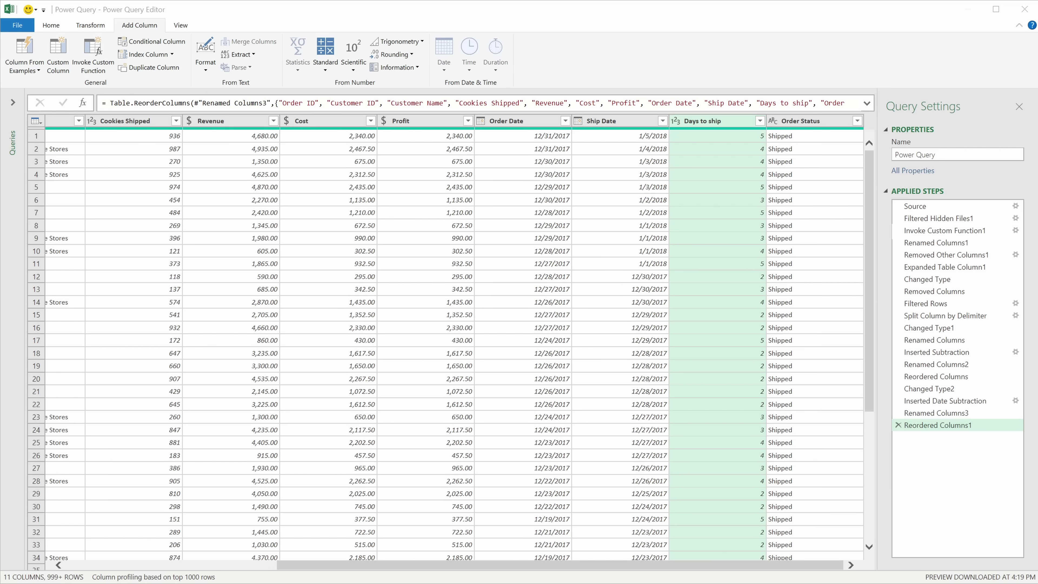
# Scroll the query table back to Order ID and bring up the Home commands
pyautogui.click(878, 462)
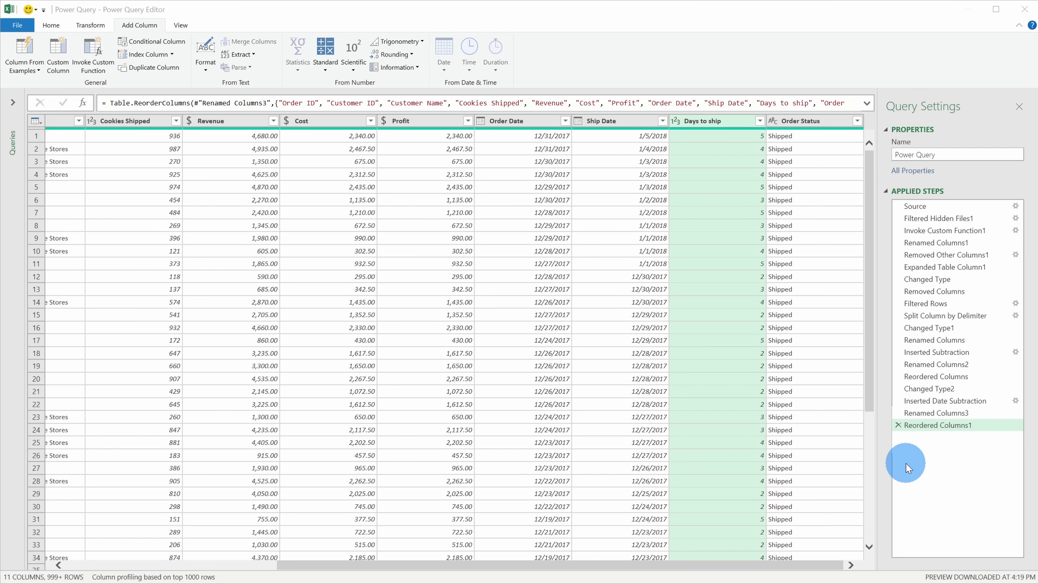
pyautogui.moveTo(800, 550); pyautogui.dragTo(378, 553)
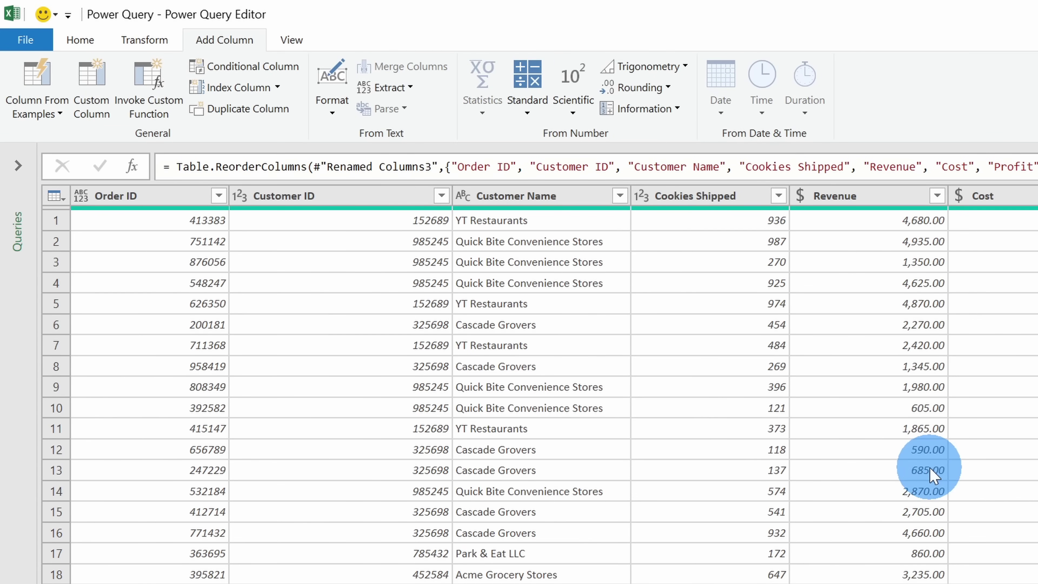
pyautogui.click(86, 40)
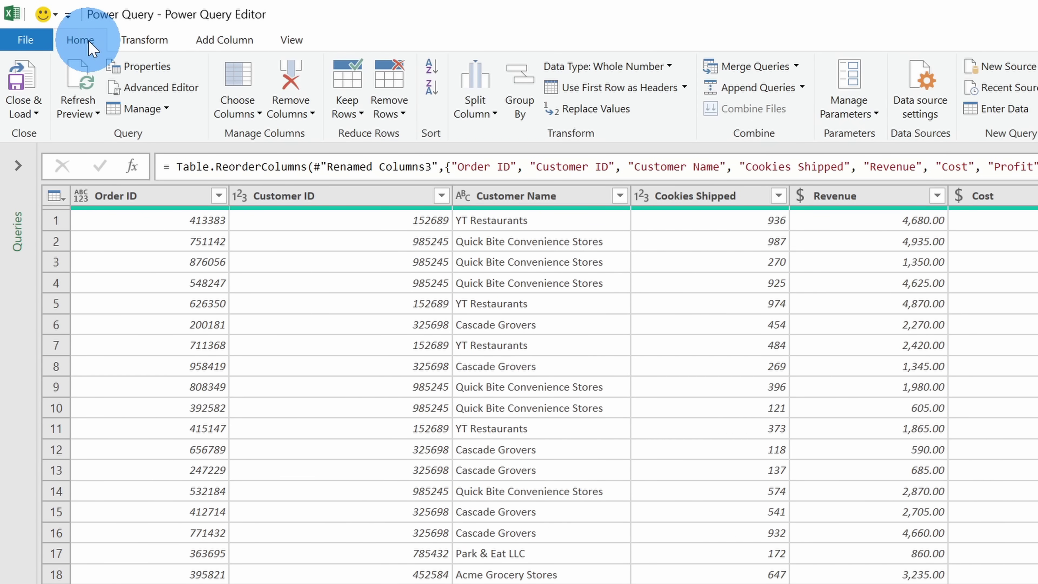
pyautogui.click(18, 82)
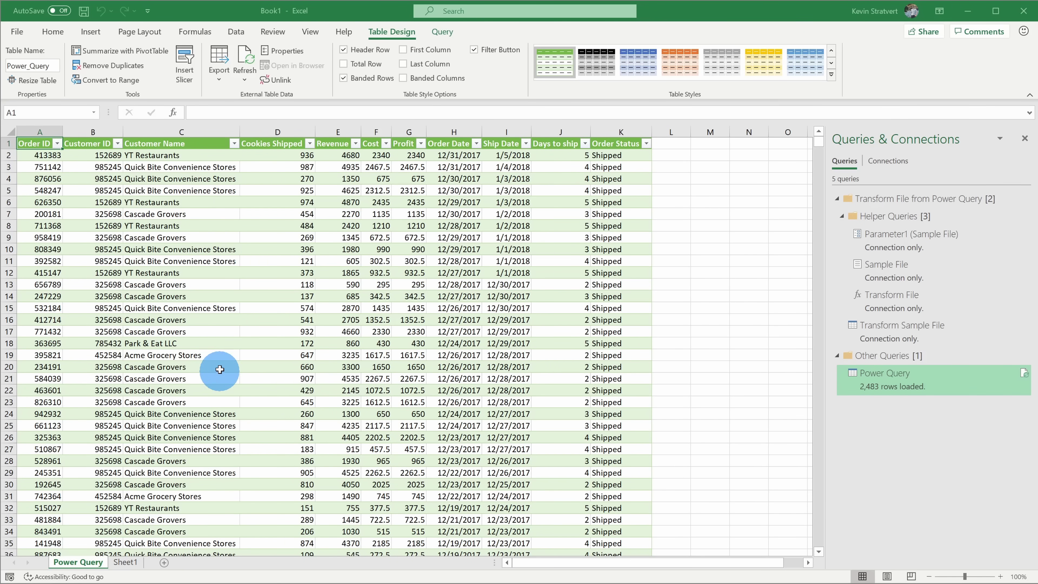
pyautogui.click(476, 143)
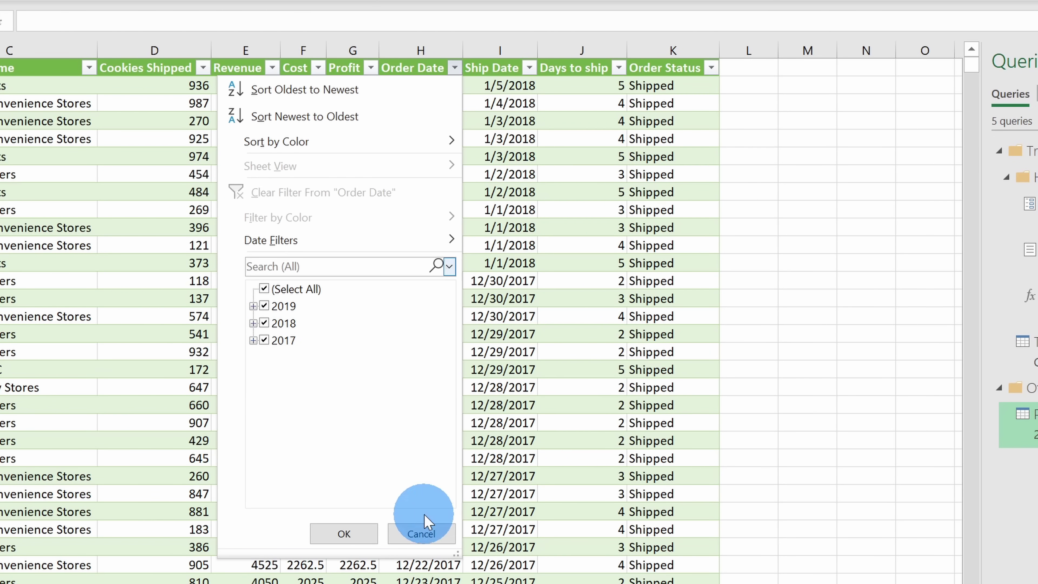
pyautogui.click(424, 536)
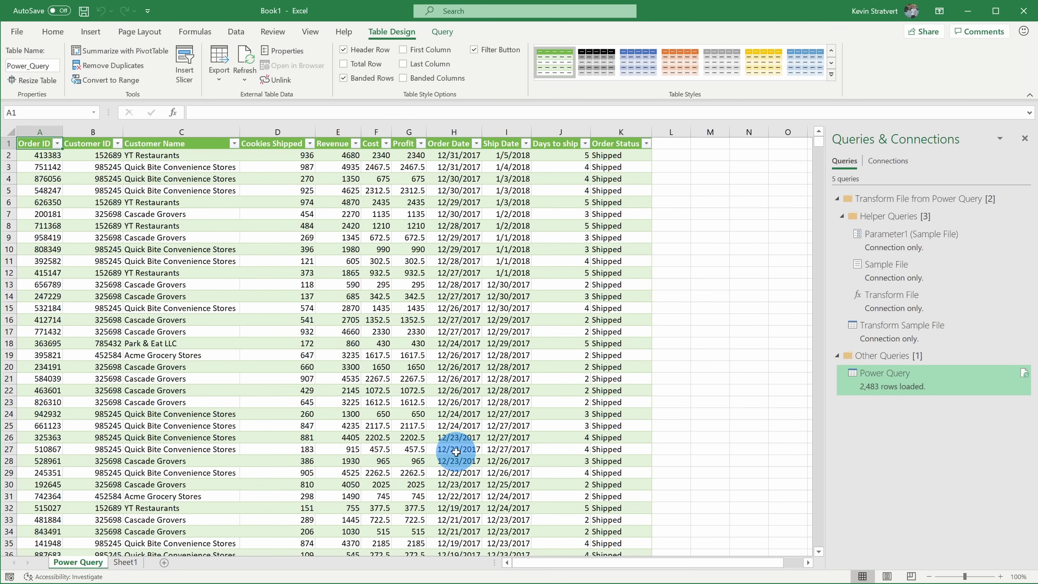
pyautogui.moveTo(98, 146); pyautogui.dragTo(100, 316)
pyautogui.moveTo(166, 144); pyautogui.dragTo(164, 319)
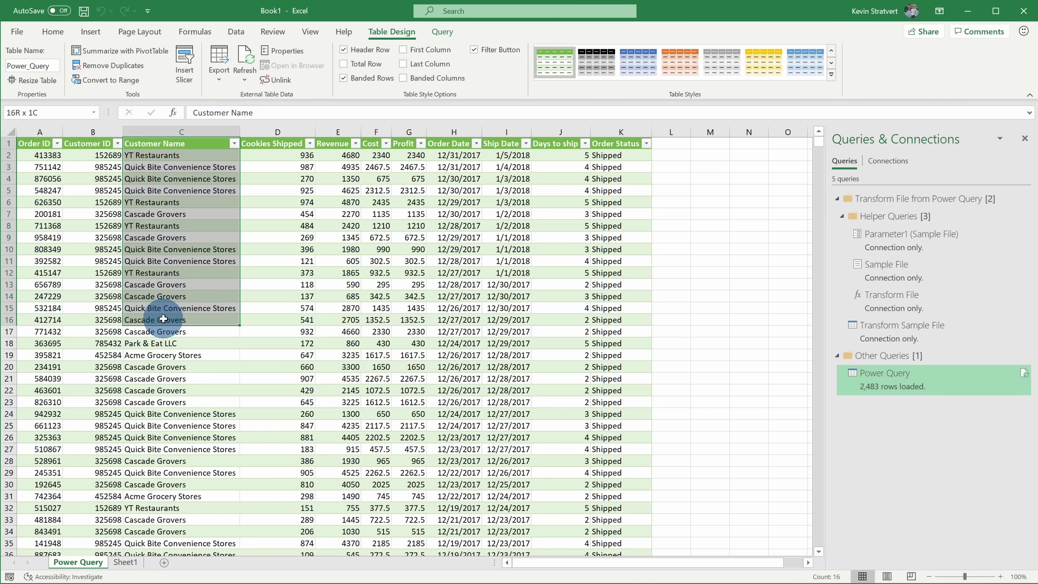
pyautogui.moveTo(562, 144); pyautogui.dragTo(556, 325)
pyautogui.click(555, 350)
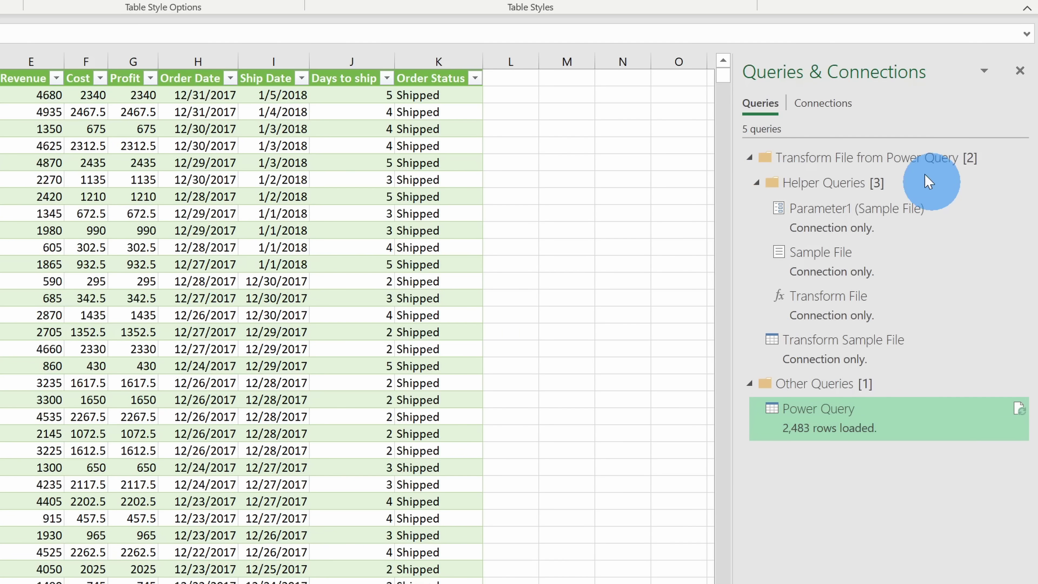
pyautogui.rightClick(841, 428)
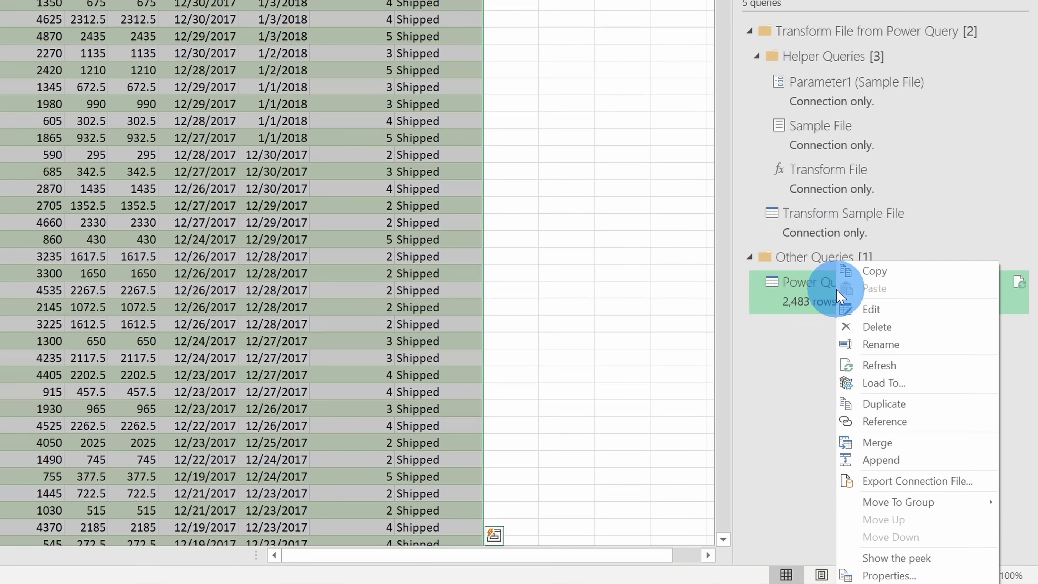
pyautogui.click(898, 558)
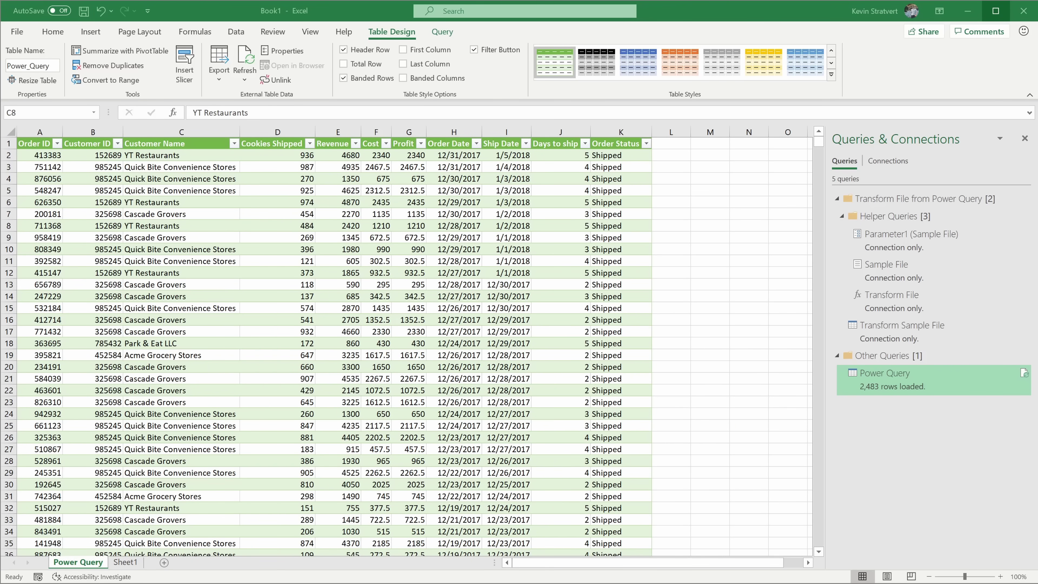
# Insert a PivotTable from the Power_Query table onto a new worksheet
pyautogui.click(300, 251)
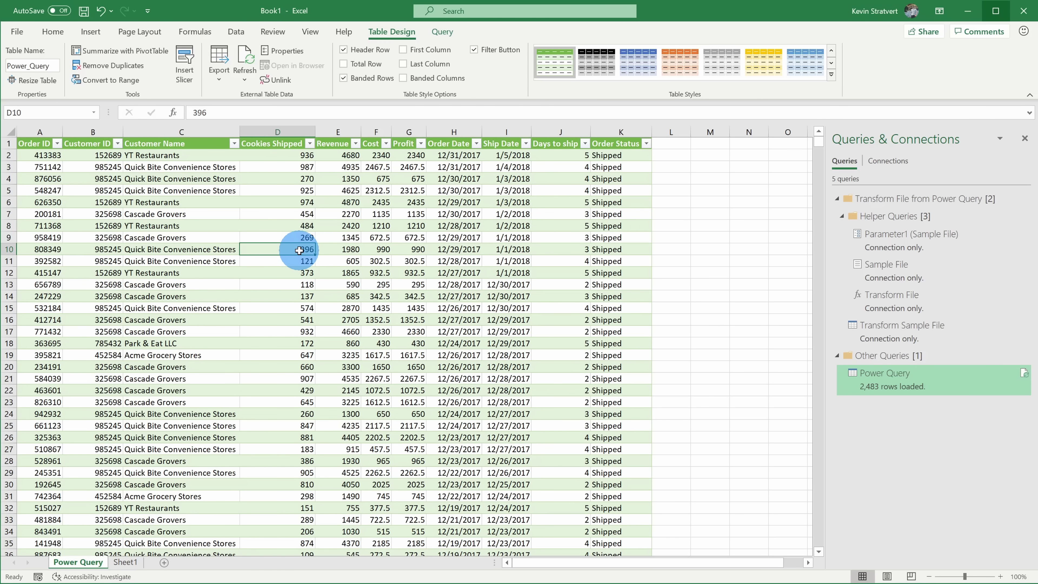
pyautogui.click(85, 32)
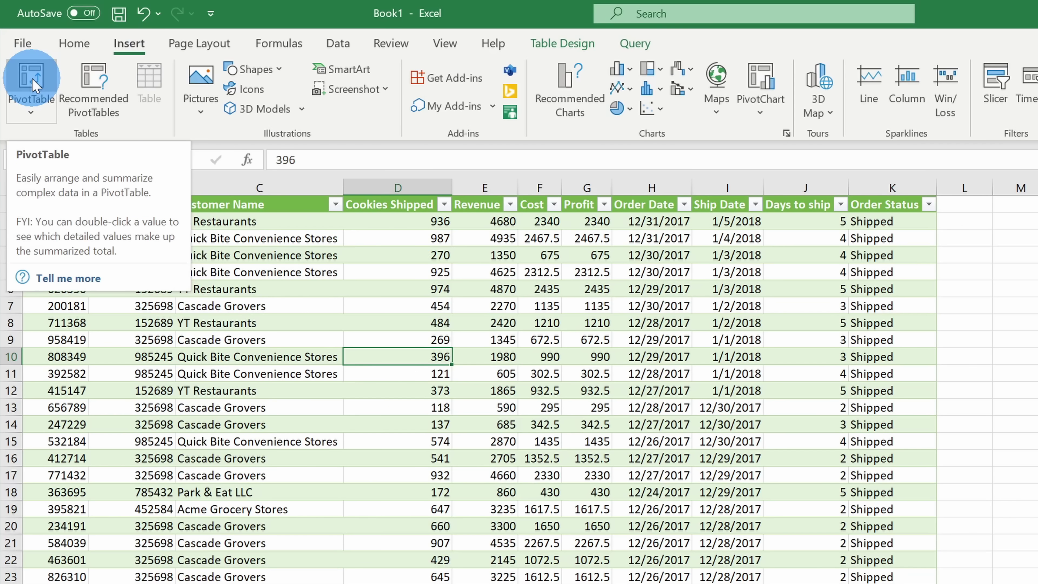
pyautogui.click(33, 84)
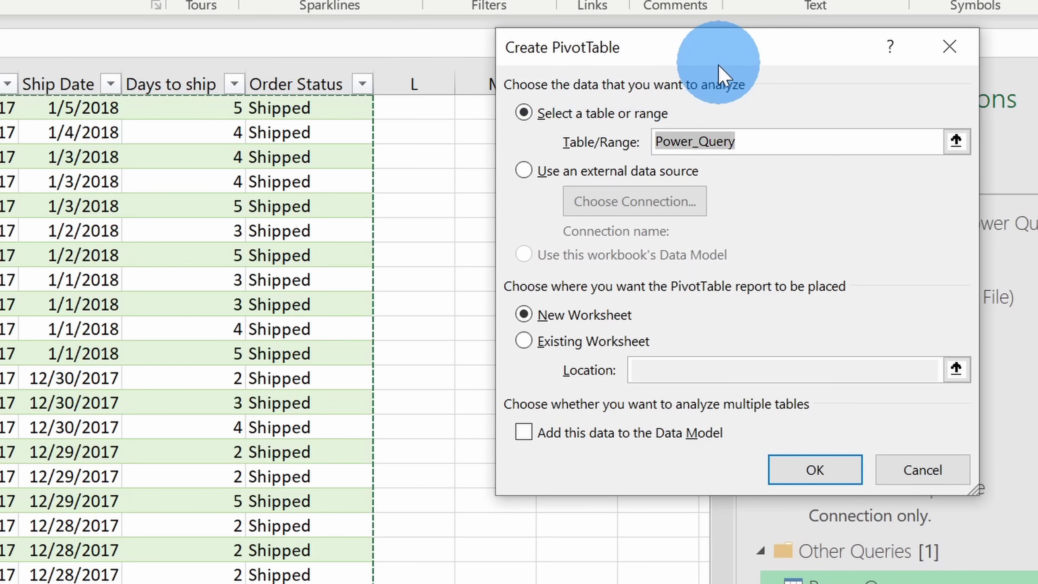
pyautogui.click(807, 471)
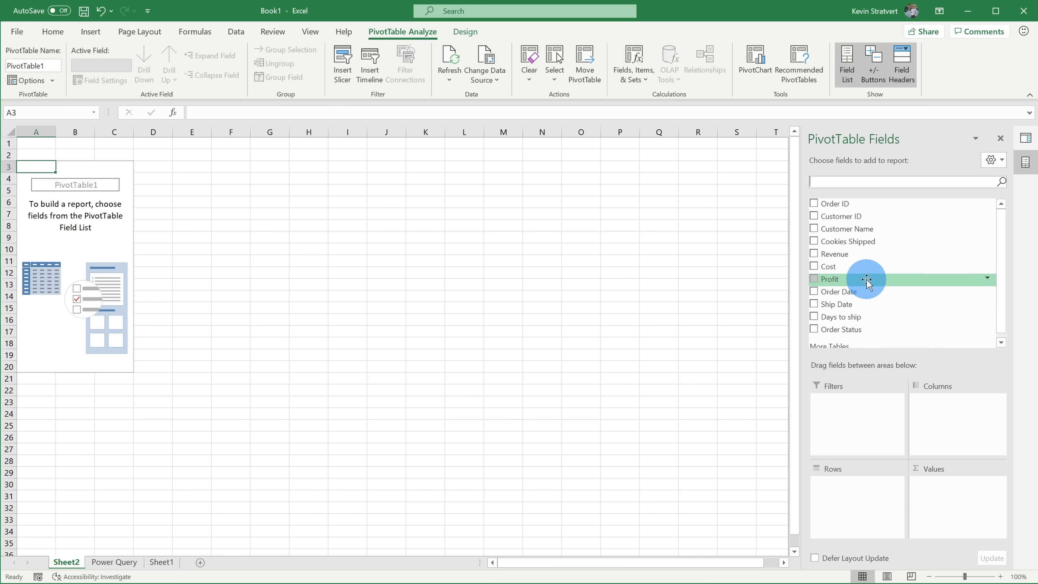
# Put Profit in Values and Order Date in Rows to total profit for 2017–2019
pyautogui.moveTo(857, 280); pyautogui.dragTo(962, 501)
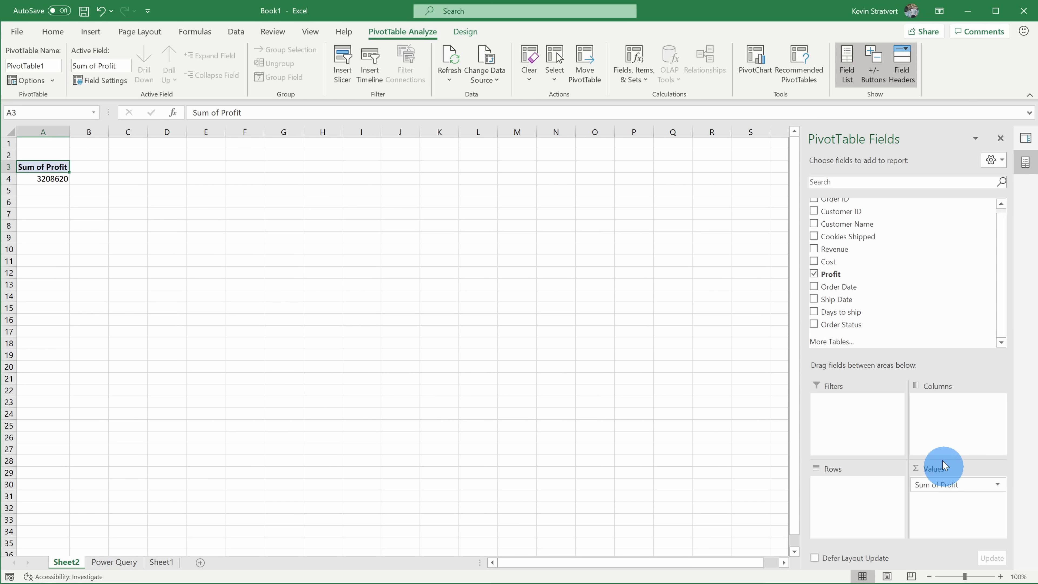
pyautogui.moveTo(873, 285); pyautogui.dragTo(854, 491)
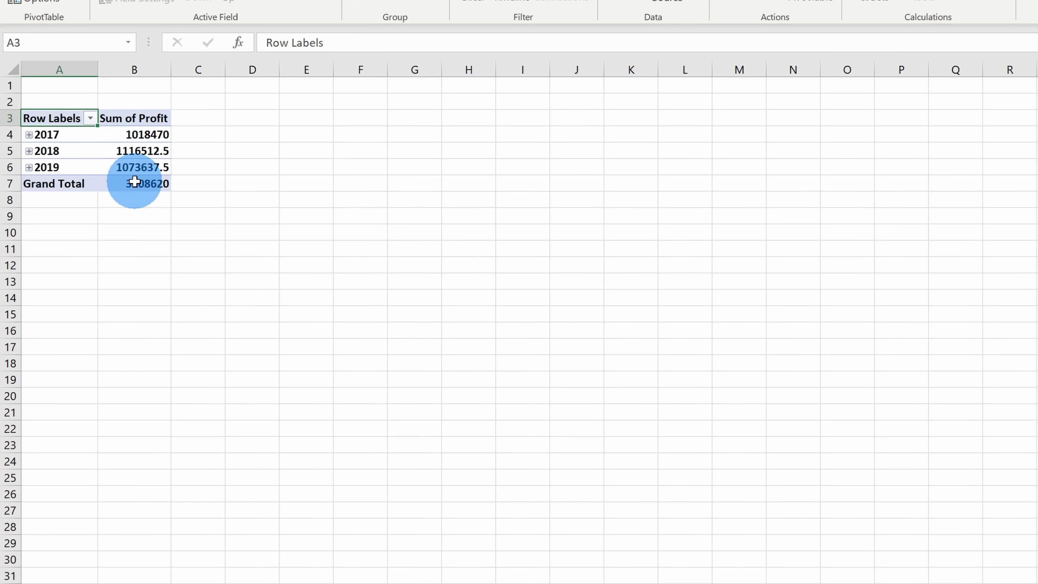
pyautogui.click(137, 151)
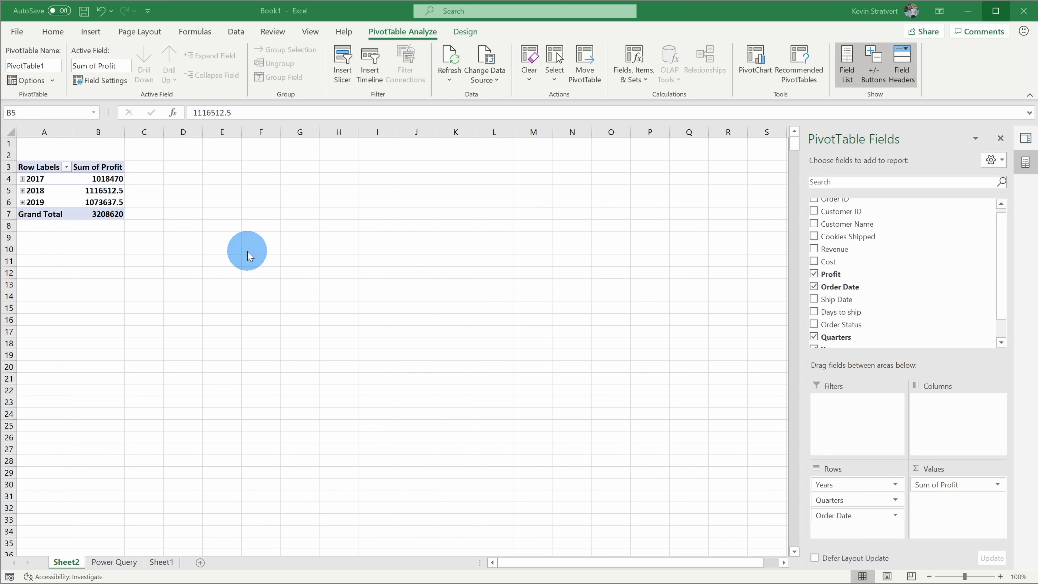
pyautogui.click(101, 190)
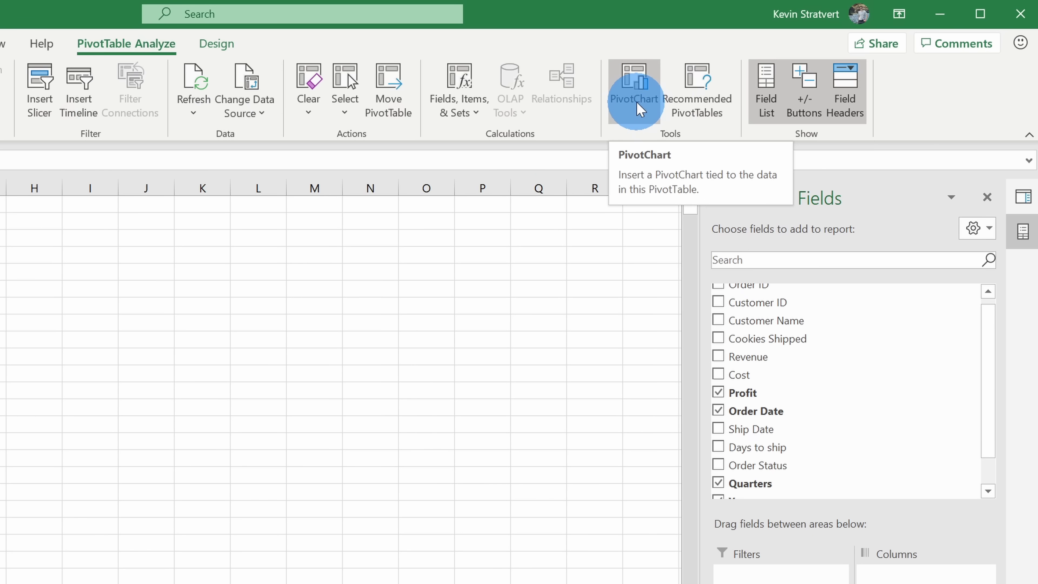
# Insert a Line PivotChart of yearly profit from the PivotTable
pyautogui.click(637, 94)
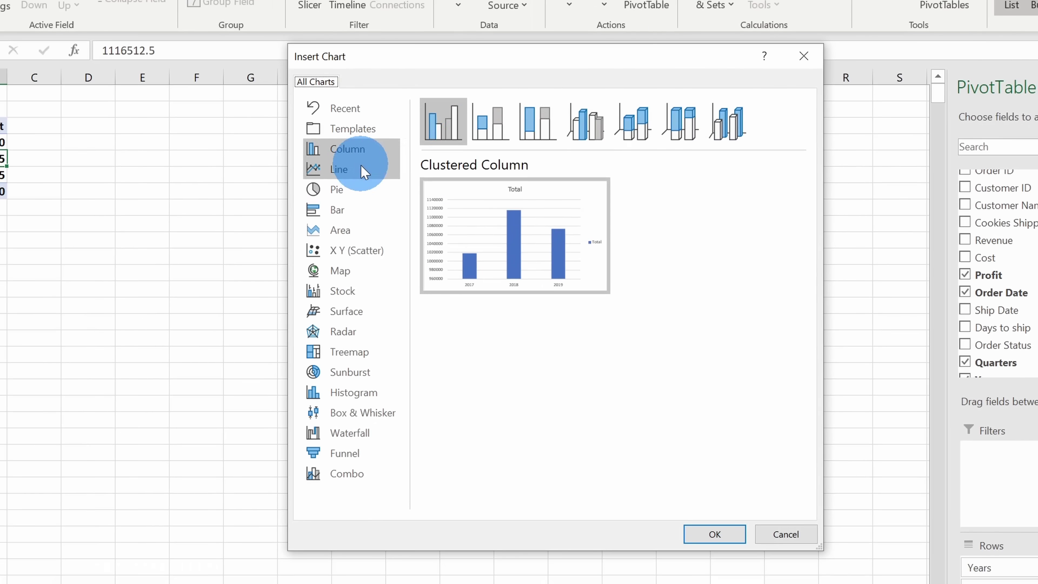
pyautogui.click(94, 283)
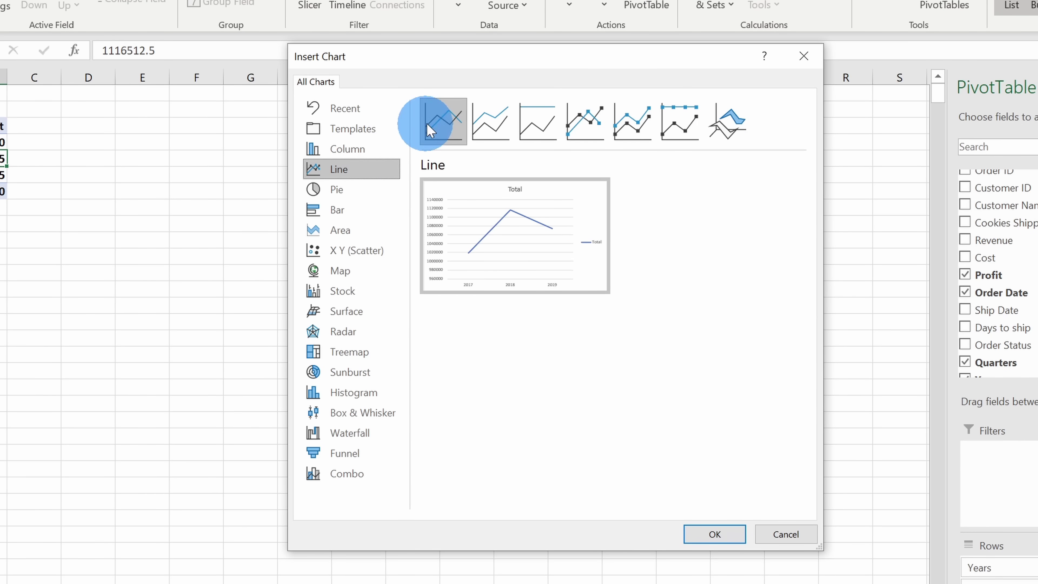
pyautogui.click(724, 532)
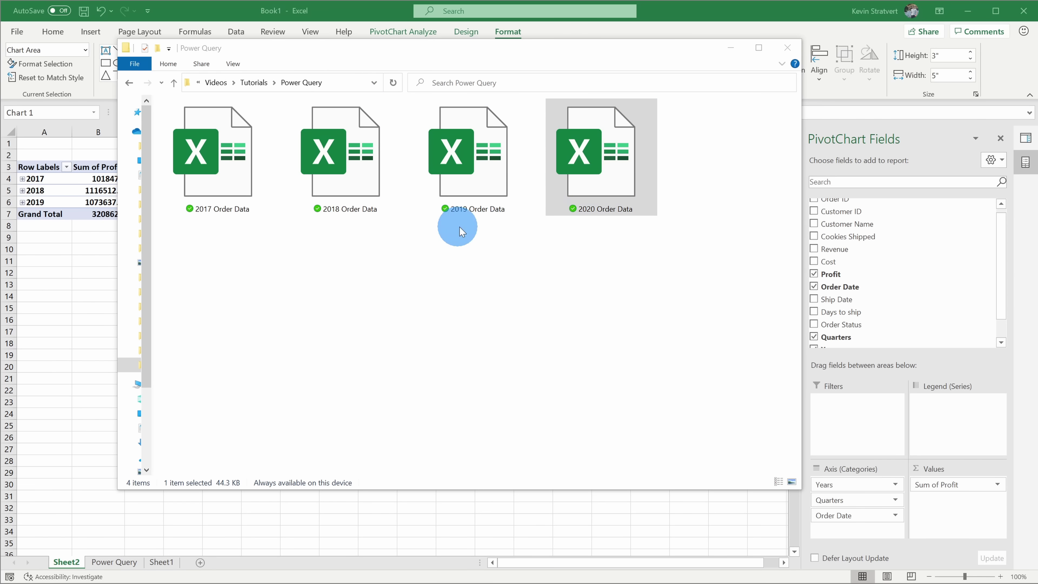
# Minimize the File Explorer window to bring the Excel PivotChart back
pyautogui.click(732, 47)
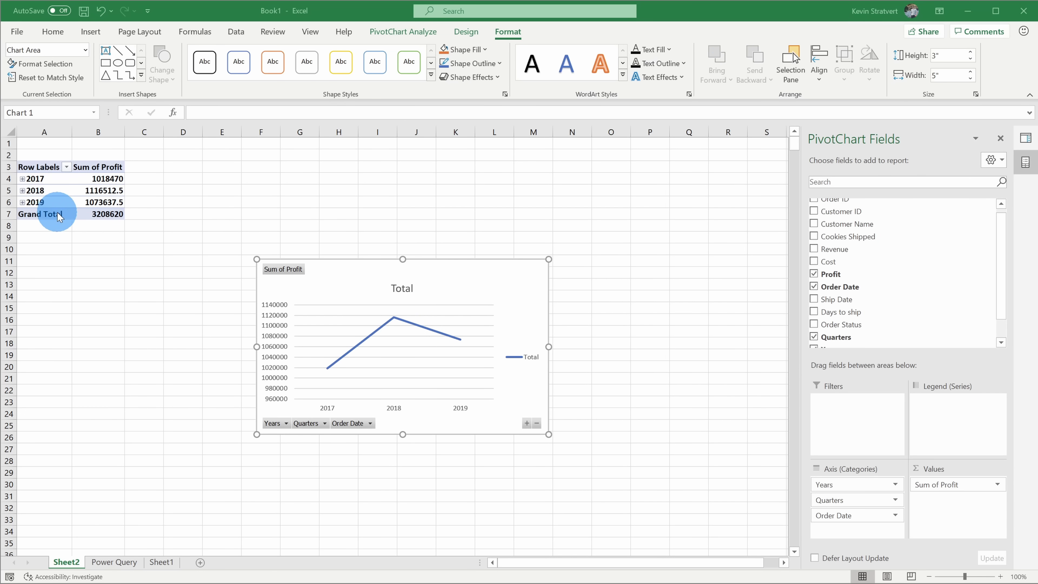
# Refresh all data so the PivotTable shows 2020 profit of 927122.5, with the 2020 row collapsed
pyautogui.click(103, 189)
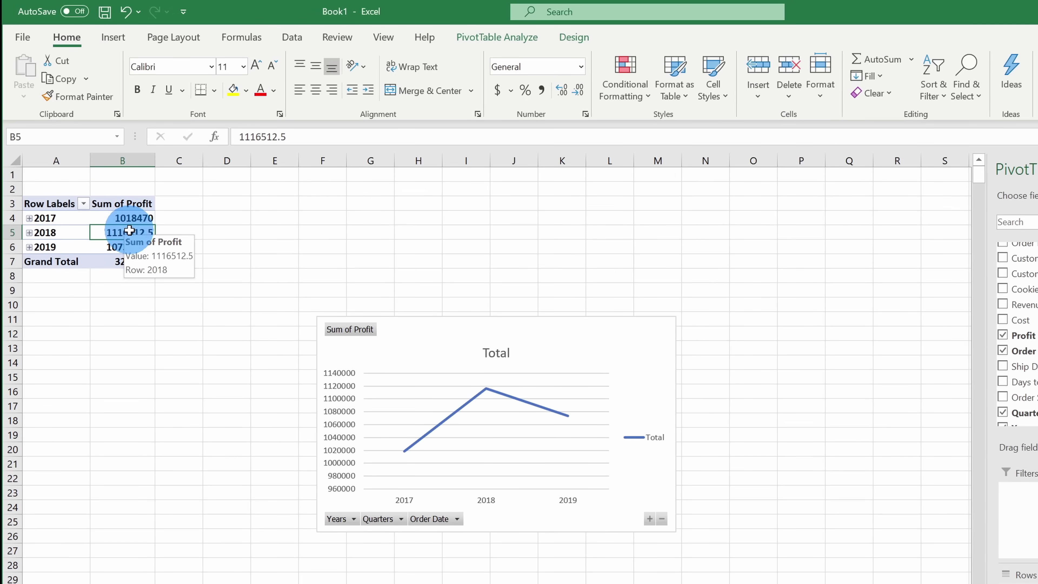
pyautogui.click(488, 39)
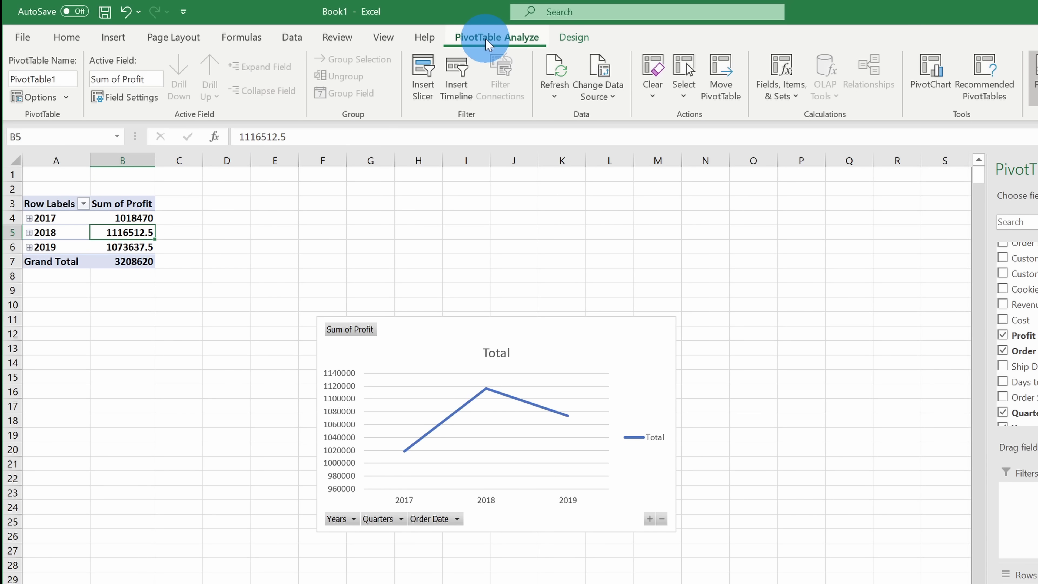
pyautogui.click(551, 92)
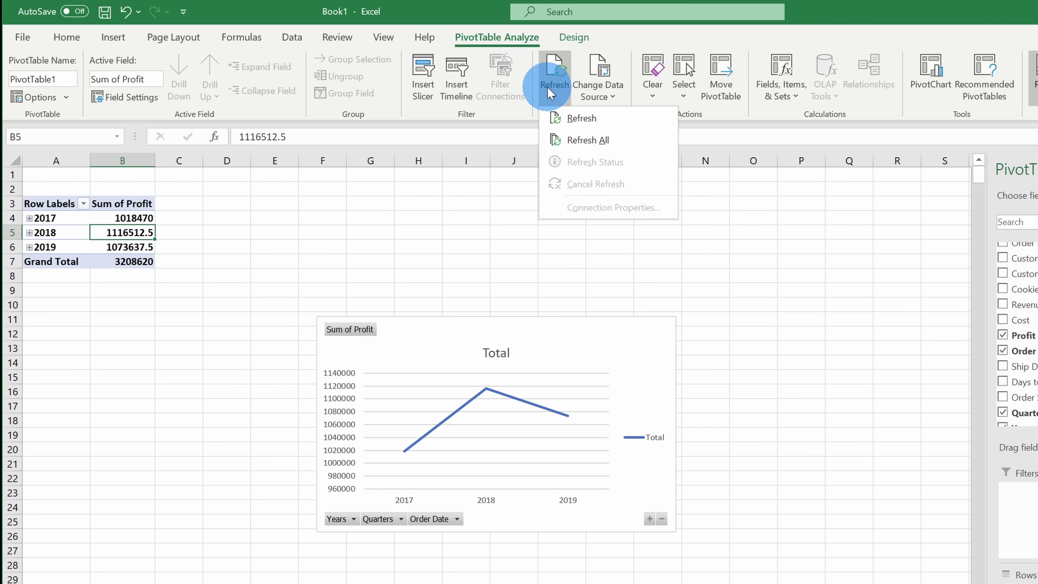
pyautogui.click(578, 141)
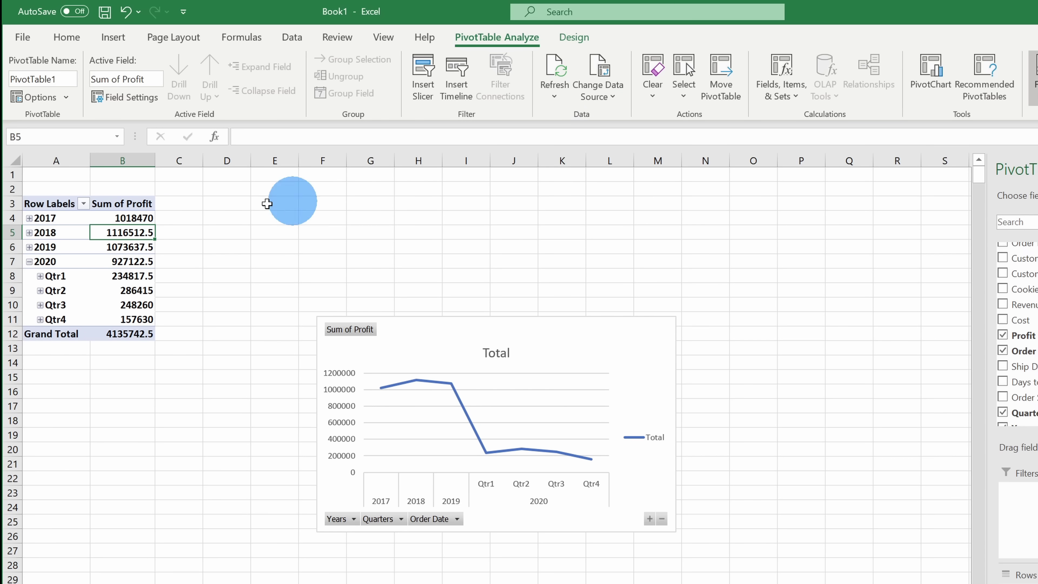
pyautogui.click(30, 262)
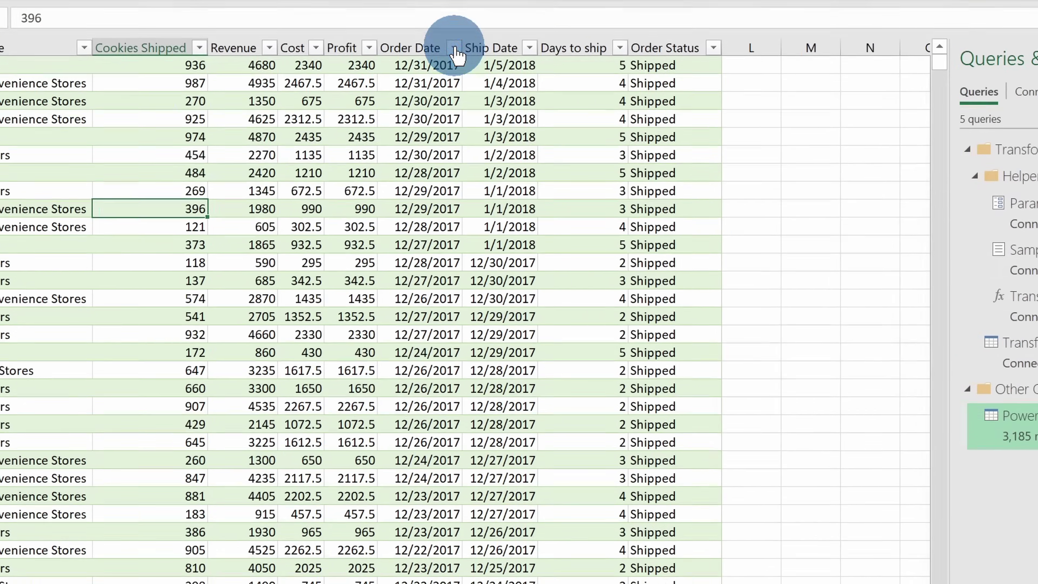
# Confirm the Order Date filter lists 2020, then close it without changes
pyautogui.click(454, 48)
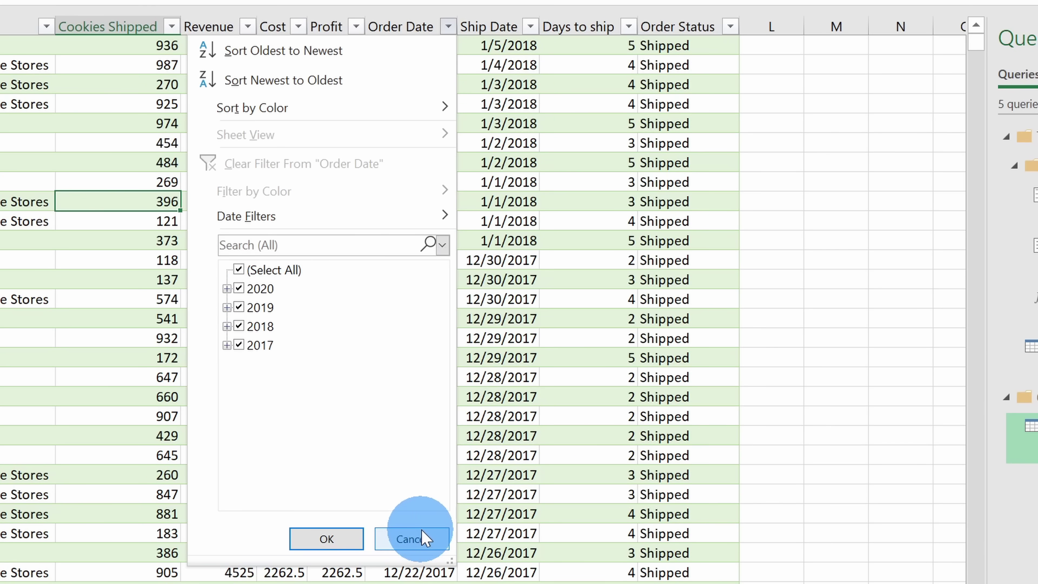
pyautogui.click(417, 538)
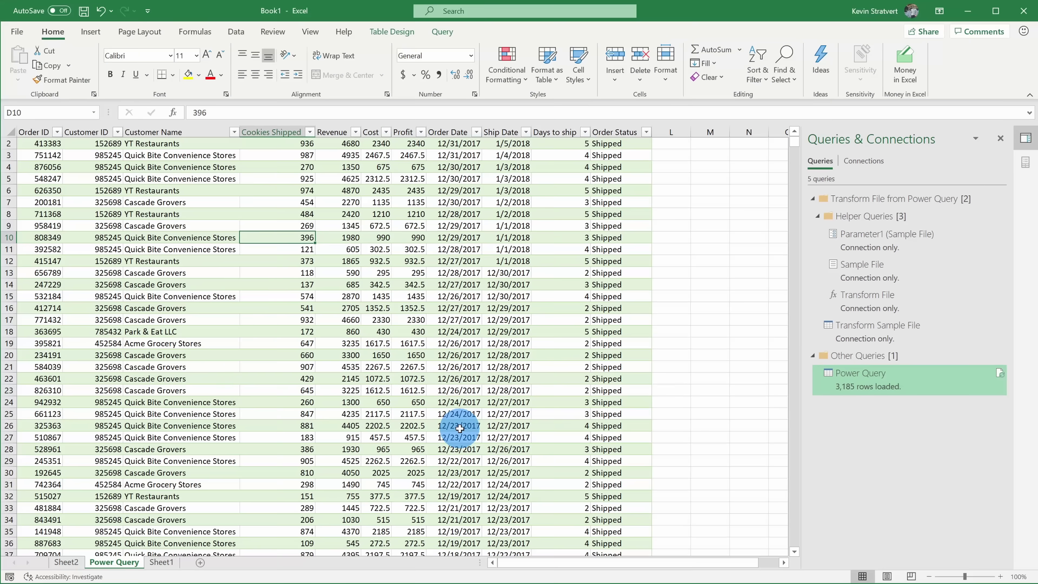